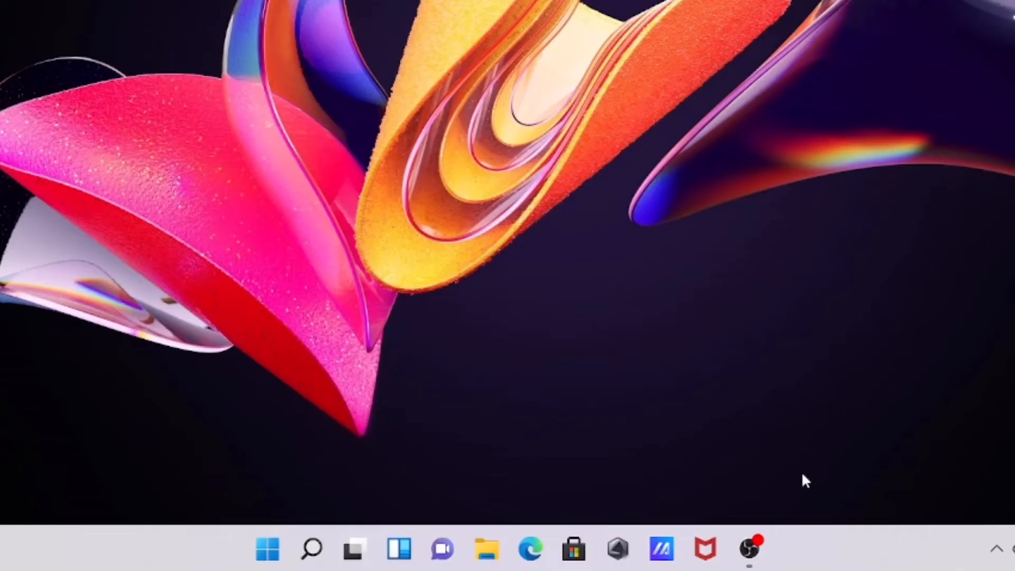
- Open the management console for This PC from File Explorer and show Disk Management
{"action": "left_click", "coordinate": [487, 555]}
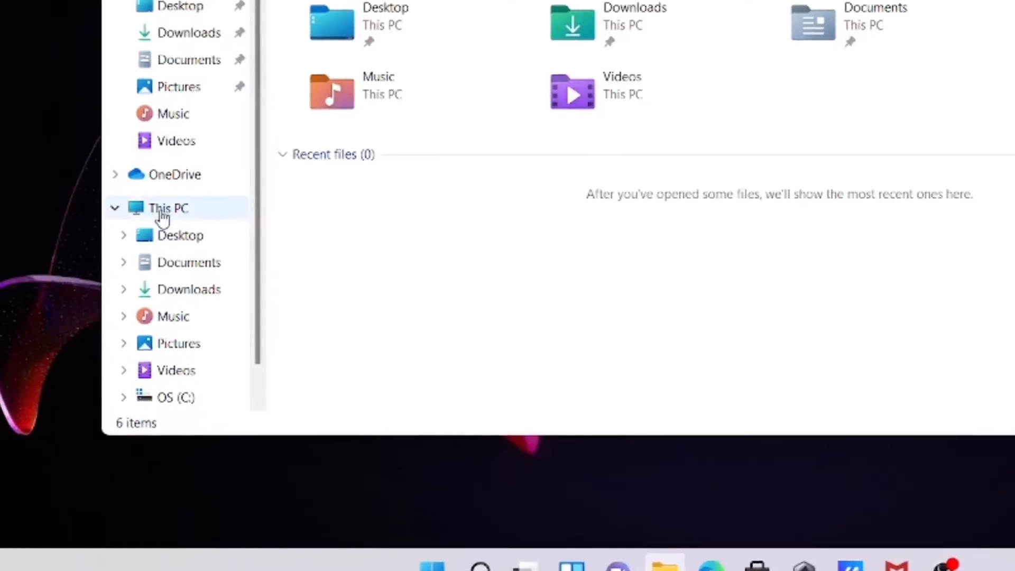
{"action": "right_click", "coordinate": [181, 214]}
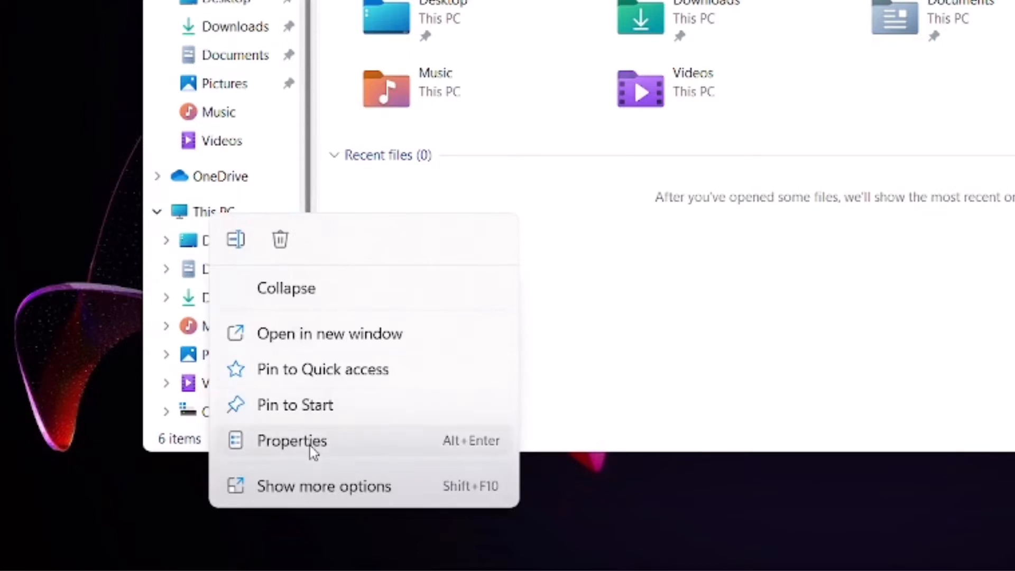
{"action": "left_click", "coordinate": [310, 485]}
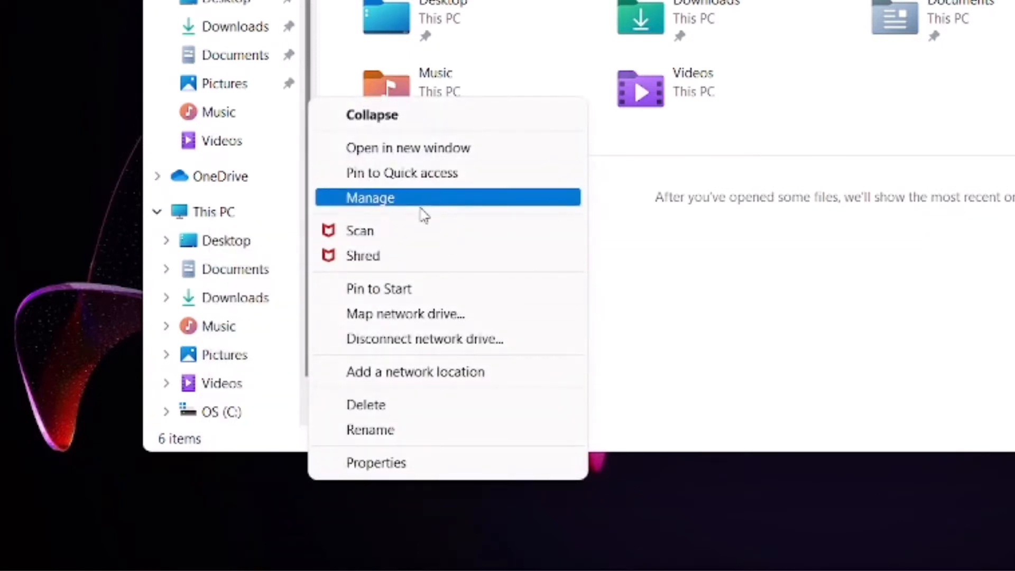
{"action": "left_click", "coordinate": [381, 199]}
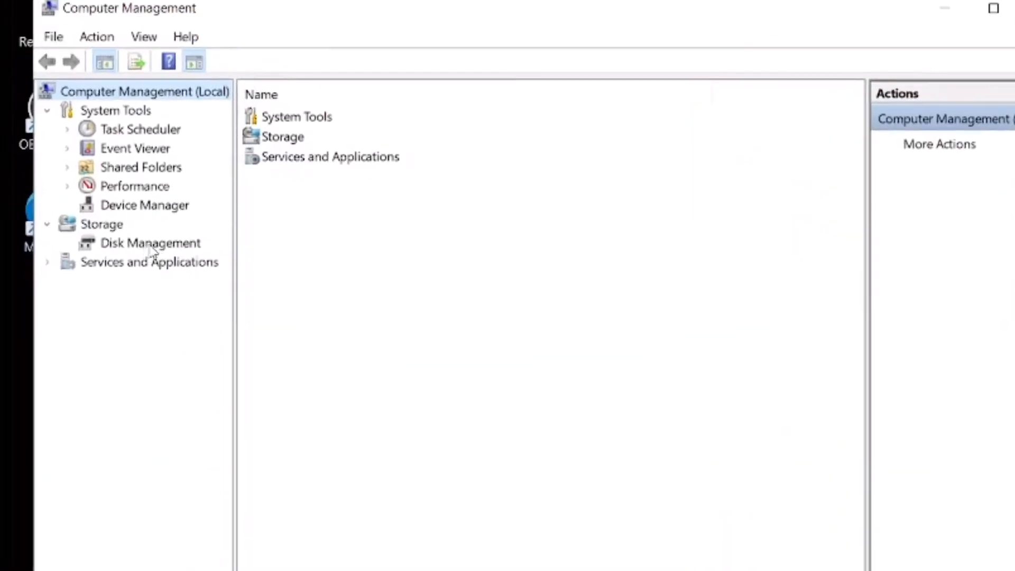
{"action": "left_click", "coordinate": [152, 246]}
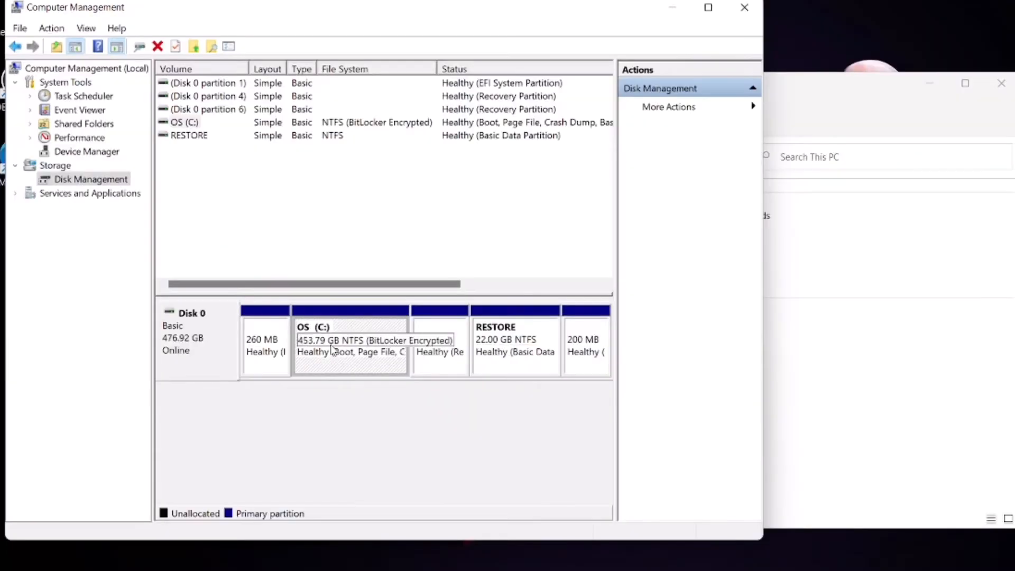
- Shrink the OS (C:) volume on Disk 0 by 351537 MB
{"action": "right_click", "coordinate": [478, 476]}
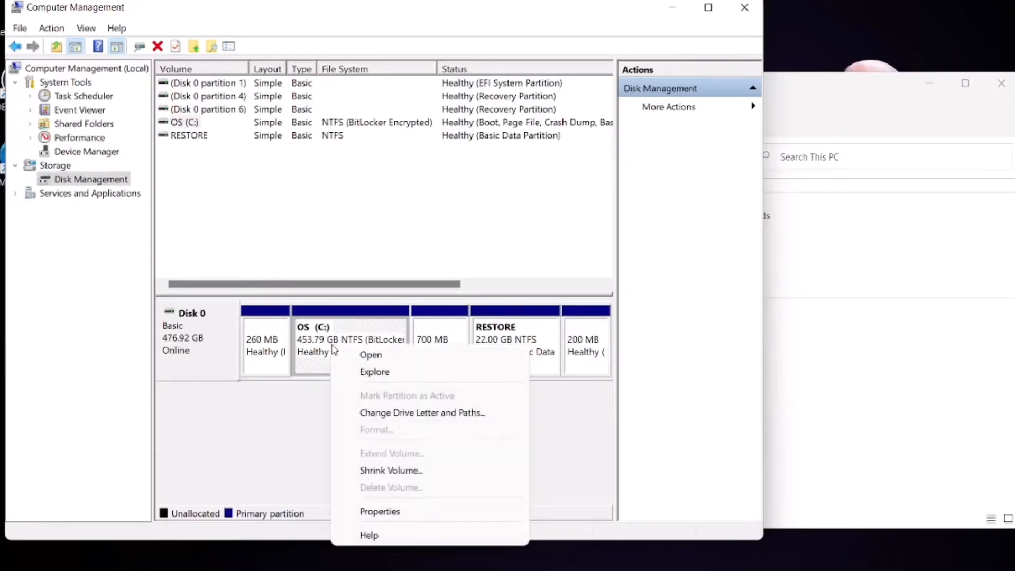
{"action": "left_click", "coordinate": [379, 471]}
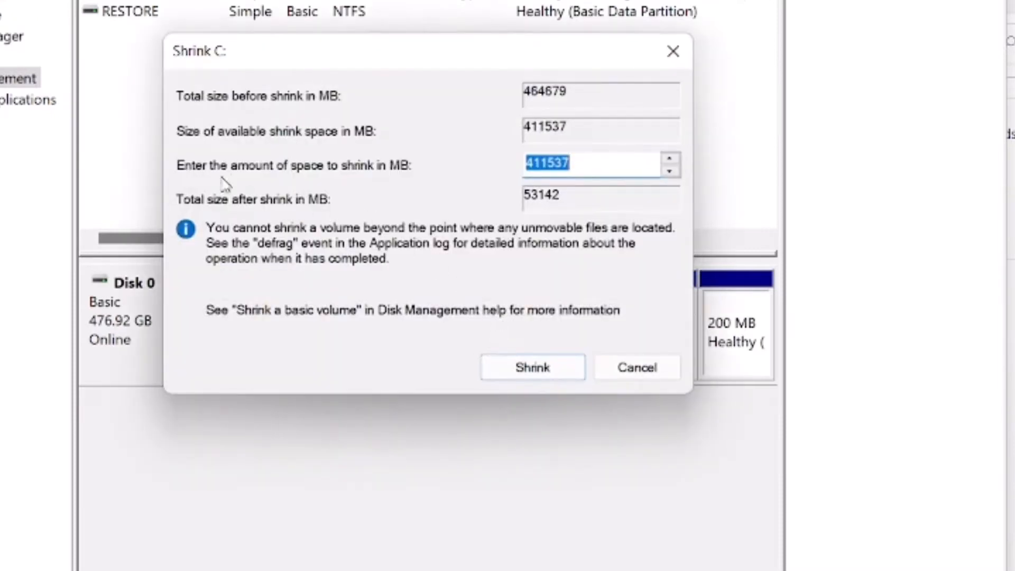
{"action": "left_click", "coordinate": [578, 162]}
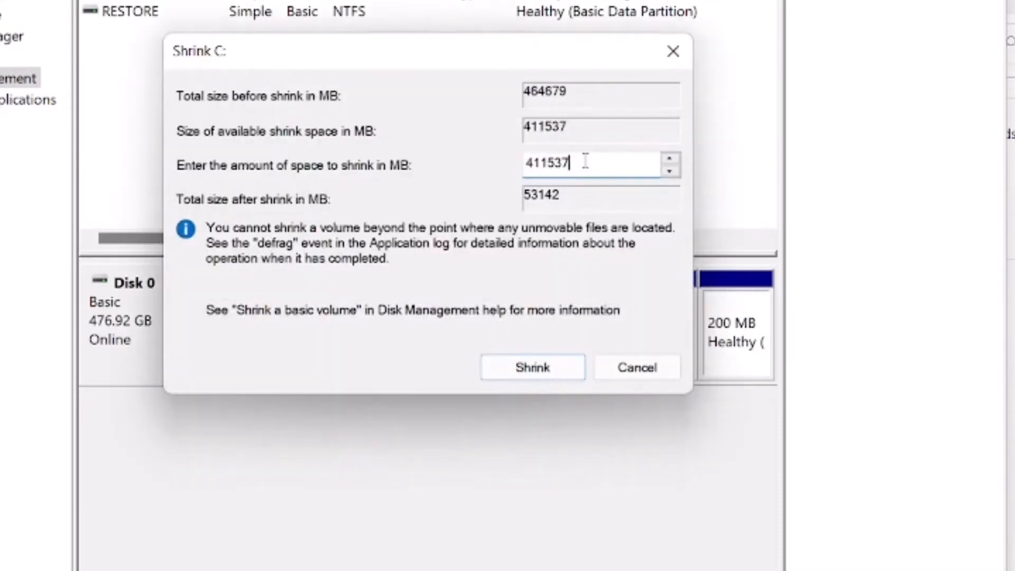
{"action": "left_click_drag", "start_coordinate": [535, 163], "coordinate": [525, 163]}
{"action": "type", "text": "3"}
{"action": "key", "text": "Delete"}
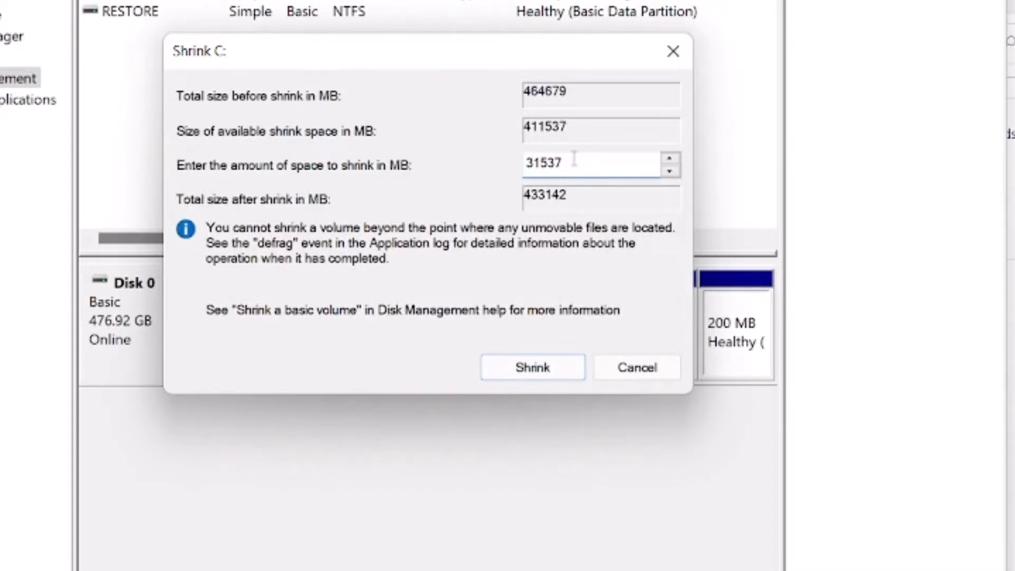
{"action": "type", "text": "5"}
{"action": "left_click", "coordinate": [531, 370]}
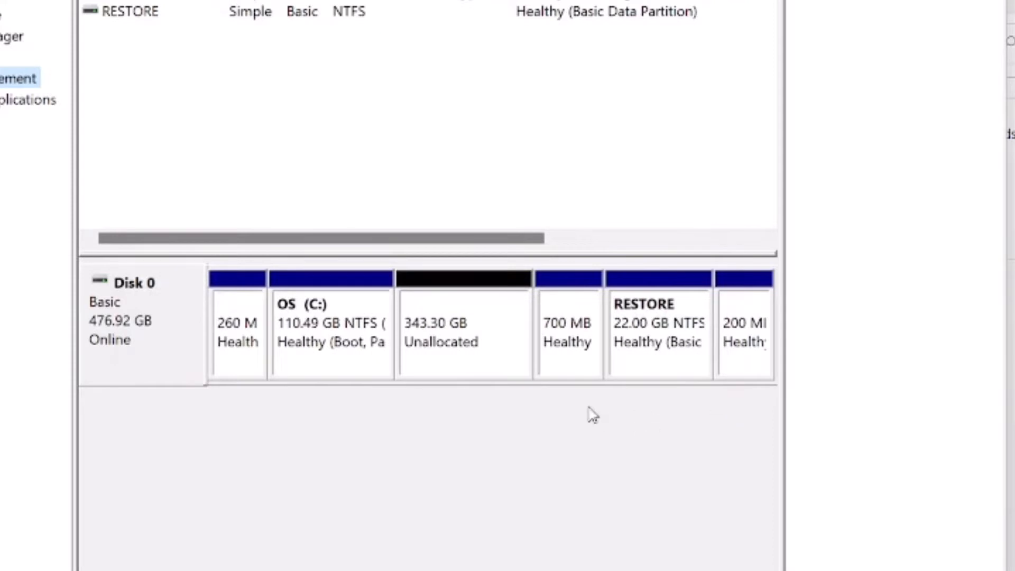
- Start a new simple volume in the unallocated space, using the full 351537 MB and drive letter D
{"action": "left_click", "coordinate": [468, 359]}
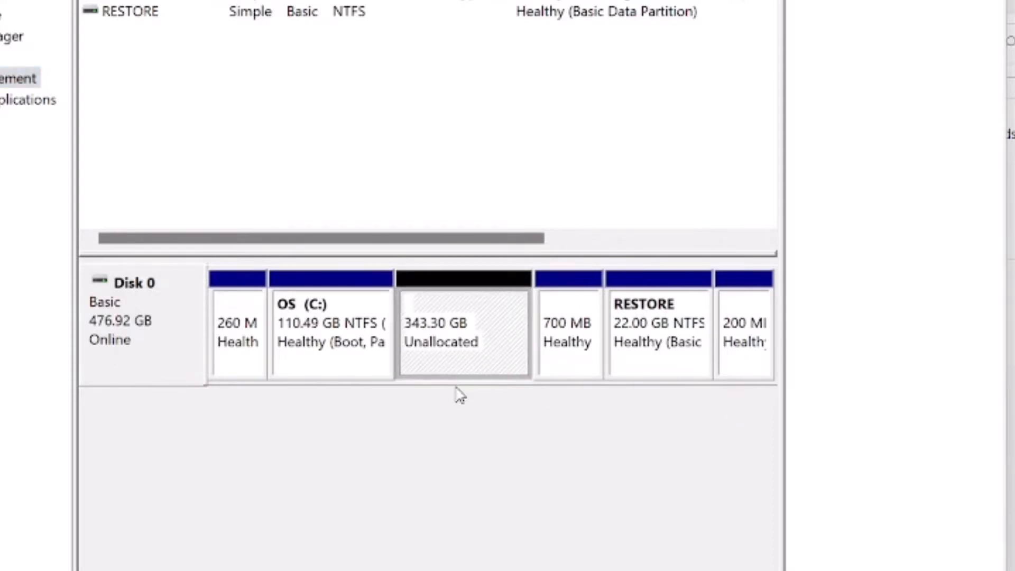
{"action": "right_click", "coordinate": [458, 355]}
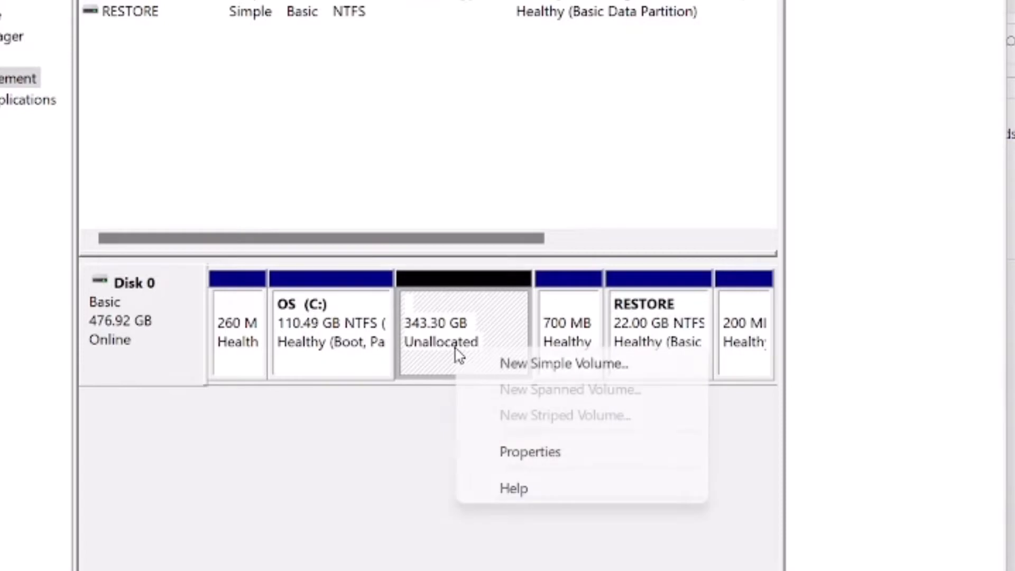
{"action": "left_click", "coordinate": [494, 365]}
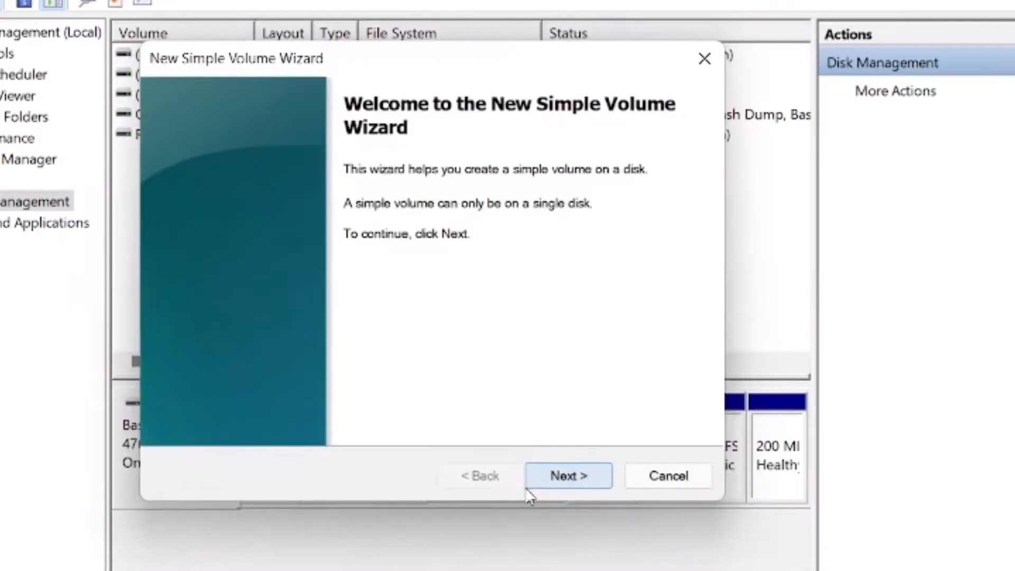
{"action": "left_click", "coordinate": [568, 477]}
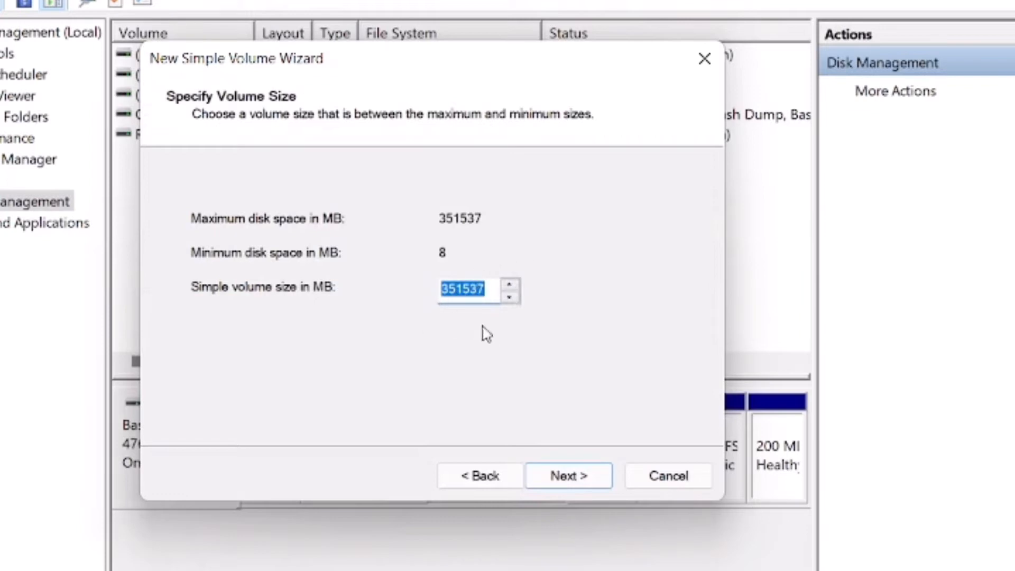
{"action": "left_click", "coordinate": [569, 478]}
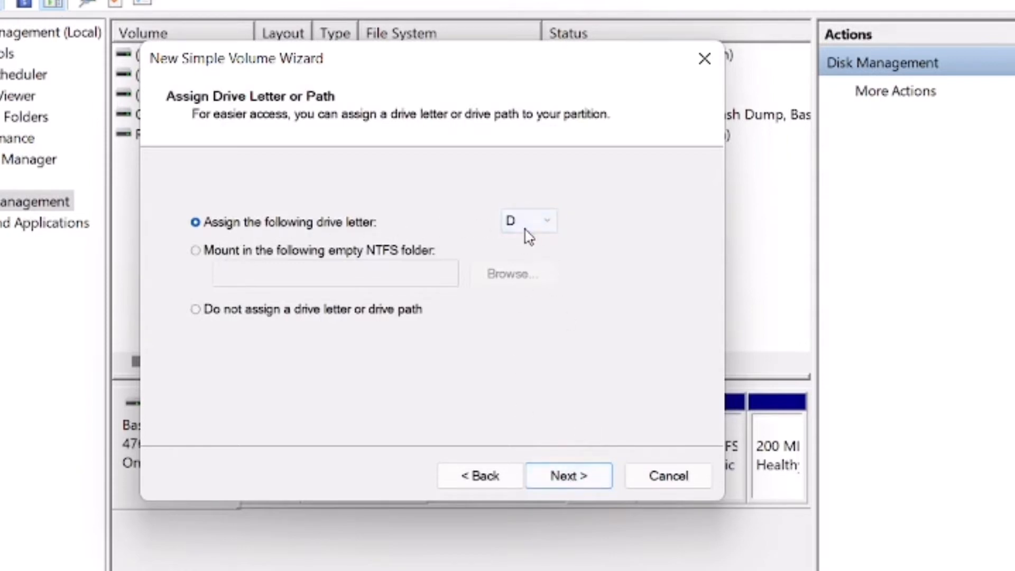
{"action": "left_click", "coordinate": [569, 478]}
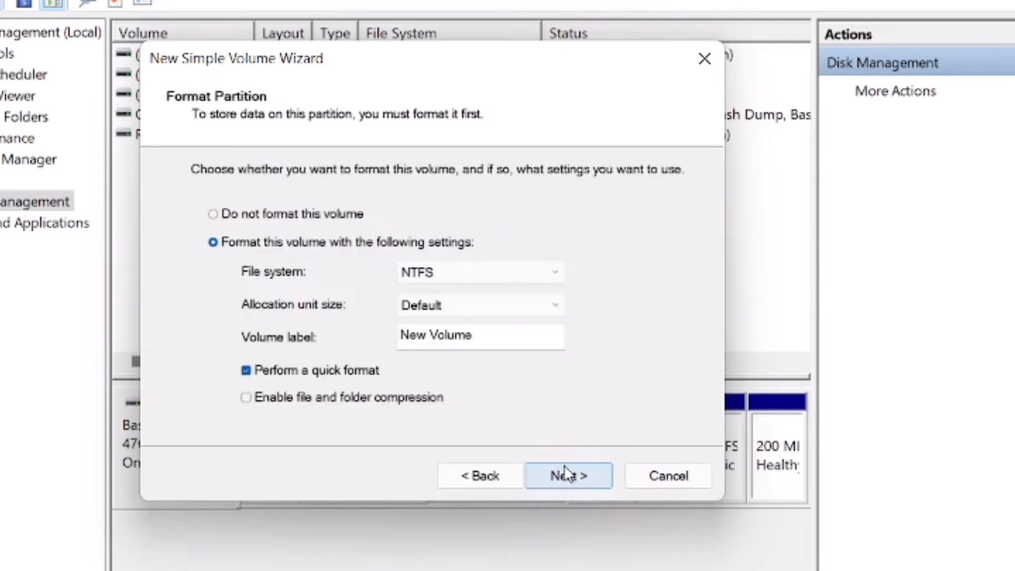
- Label the new volume DATA and create it with an NTFS quick format and default allocation unit size
{"action": "left_click_drag", "start_coordinate": [493, 336], "coordinate": [399, 337]}
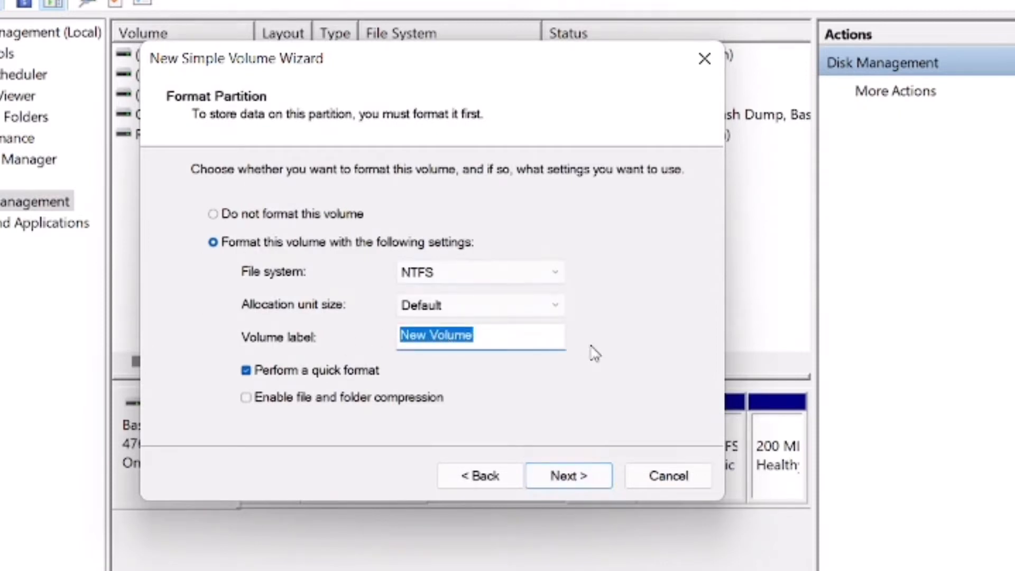
{"action": "type", "text": "DATA"}
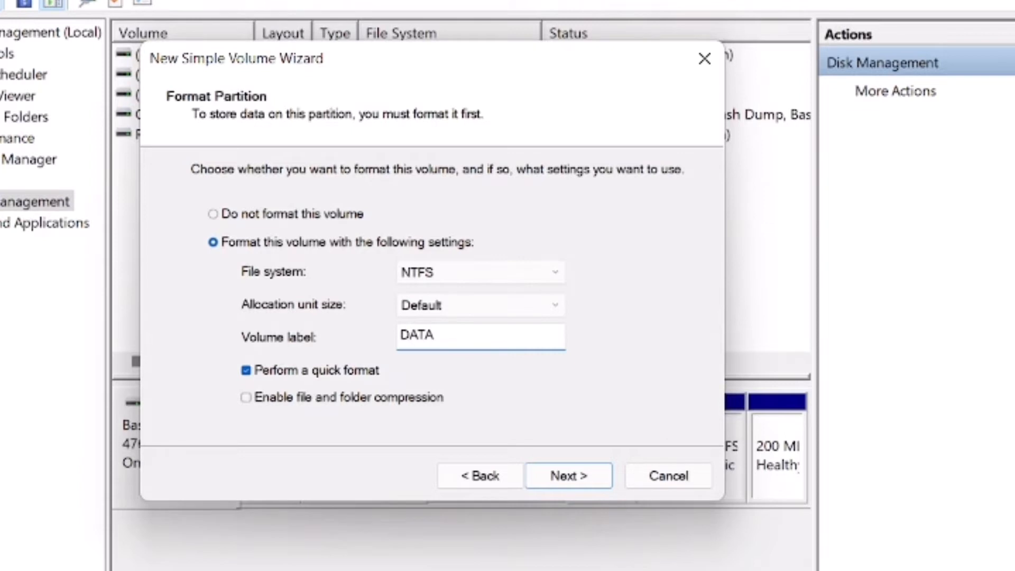
{"action": "left_click", "coordinate": [570, 477]}
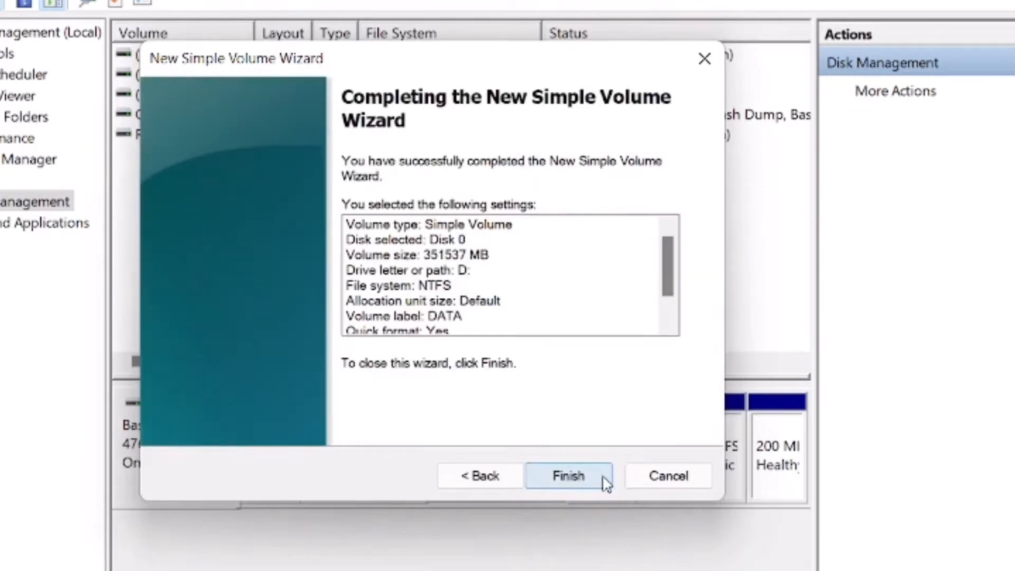
{"action": "left_click", "coordinate": [568, 477]}
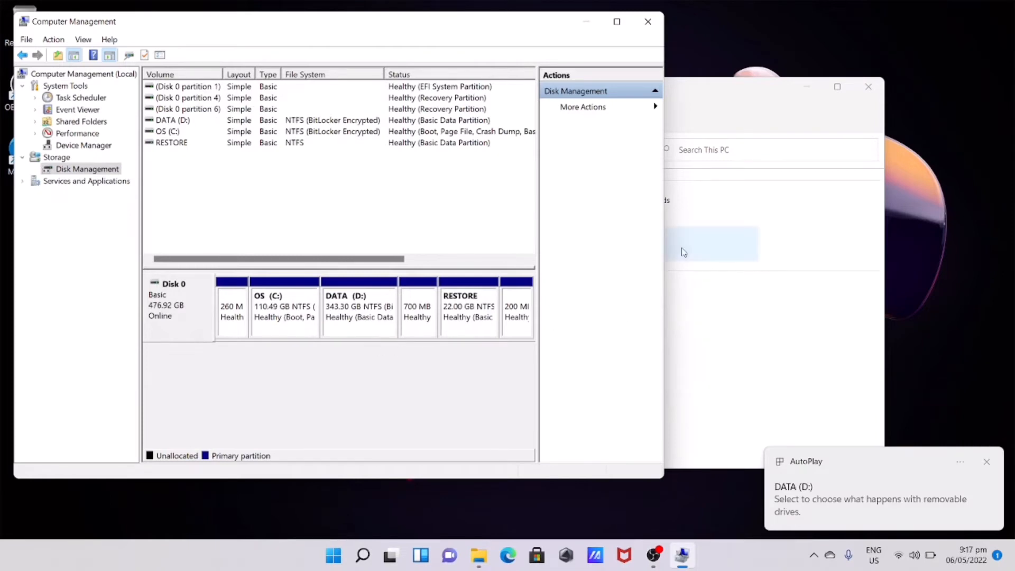
- Switch to File Explorer and compare the capacity and free space of the OS (C:) and DATA (D:) drives
{"action": "left_click", "coordinate": [713, 351]}
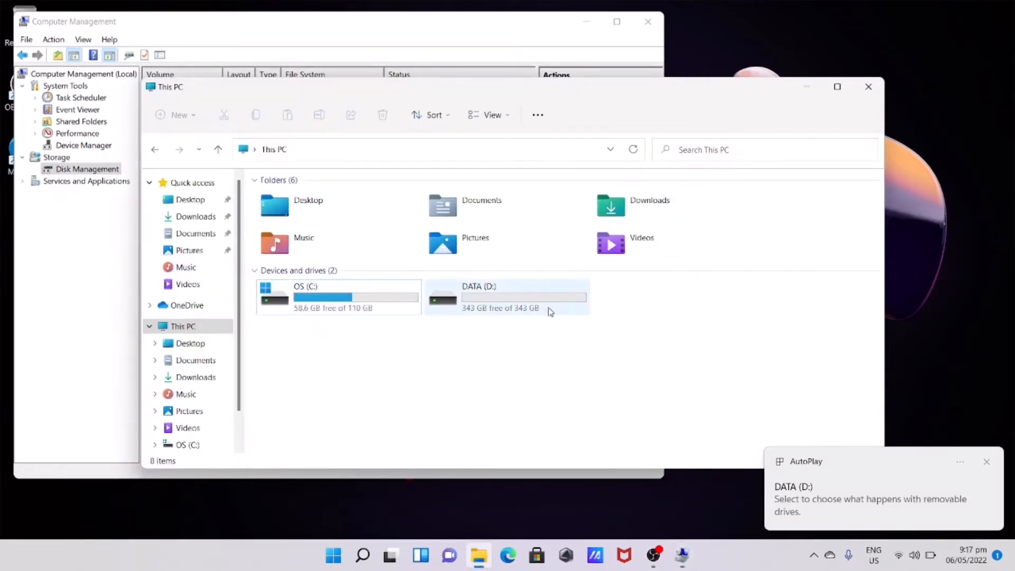
{"action": "left_click", "coordinate": [487, 306]}
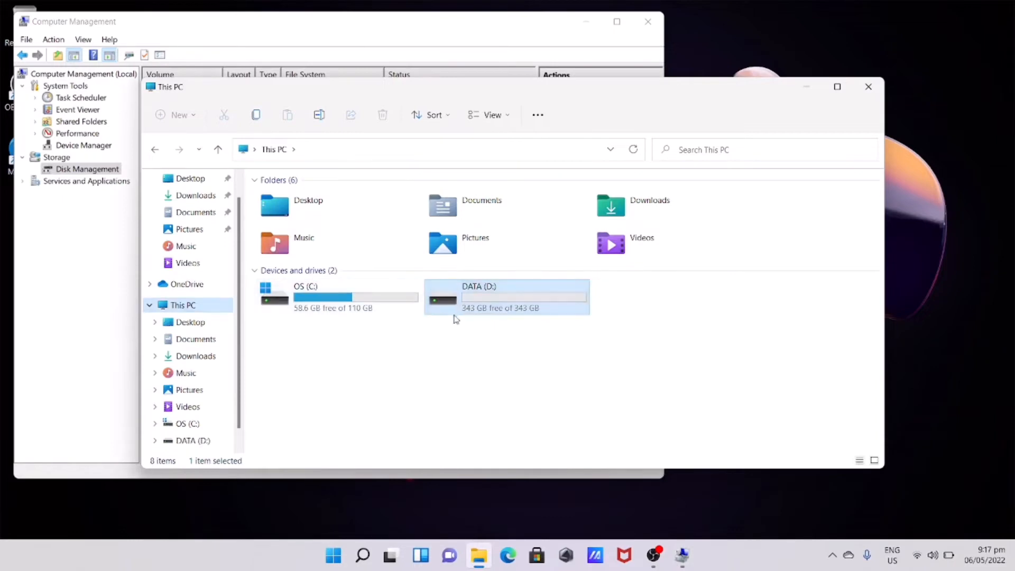
{"action": "left_click", "coordinate": [324, 303]}
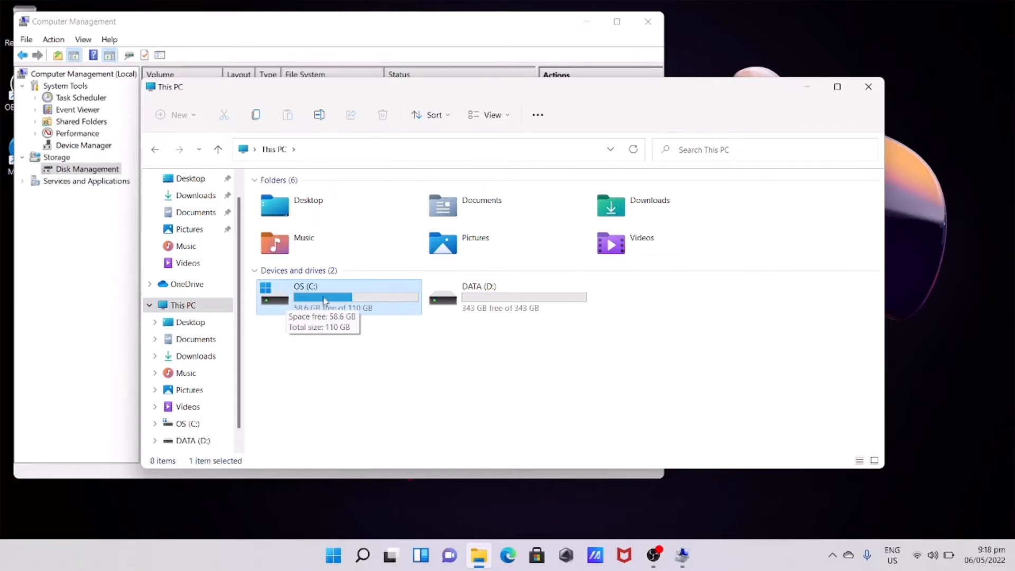
{"action": "key", "text": "Right"}
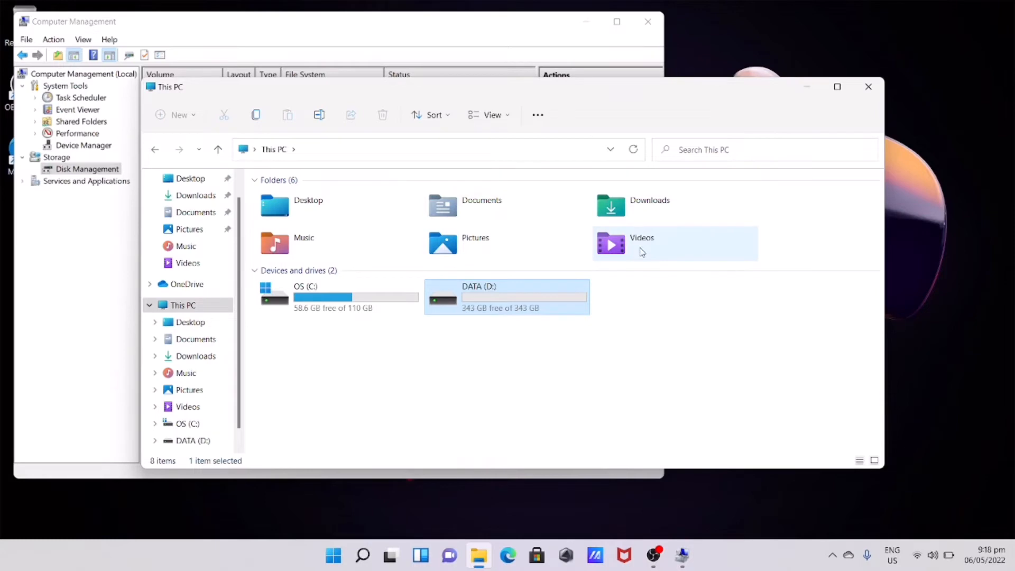
{"action": "left_click", "coordinate": [315, 299]}
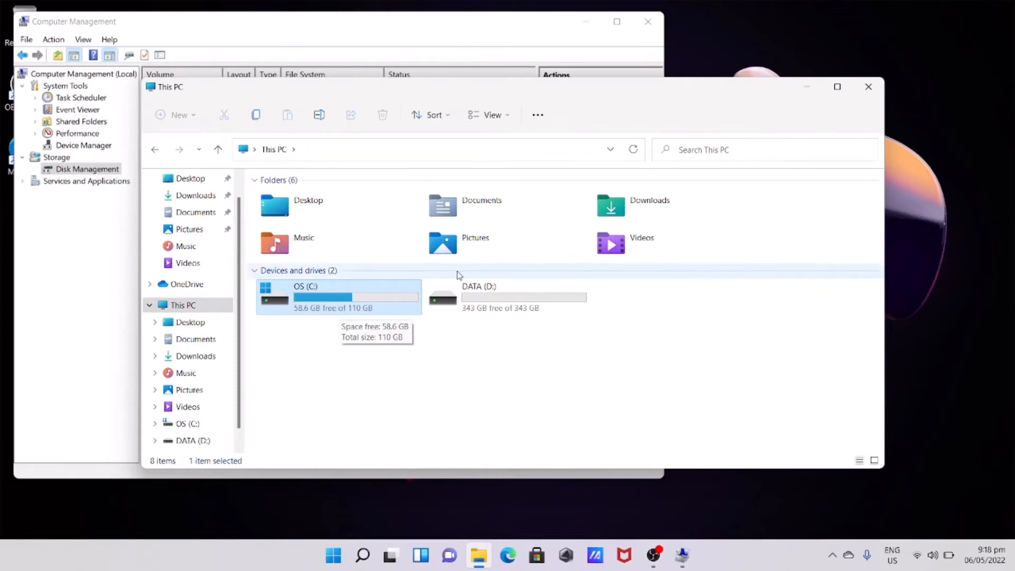
{"action": "left_click", "coordinate": [506, 306]}
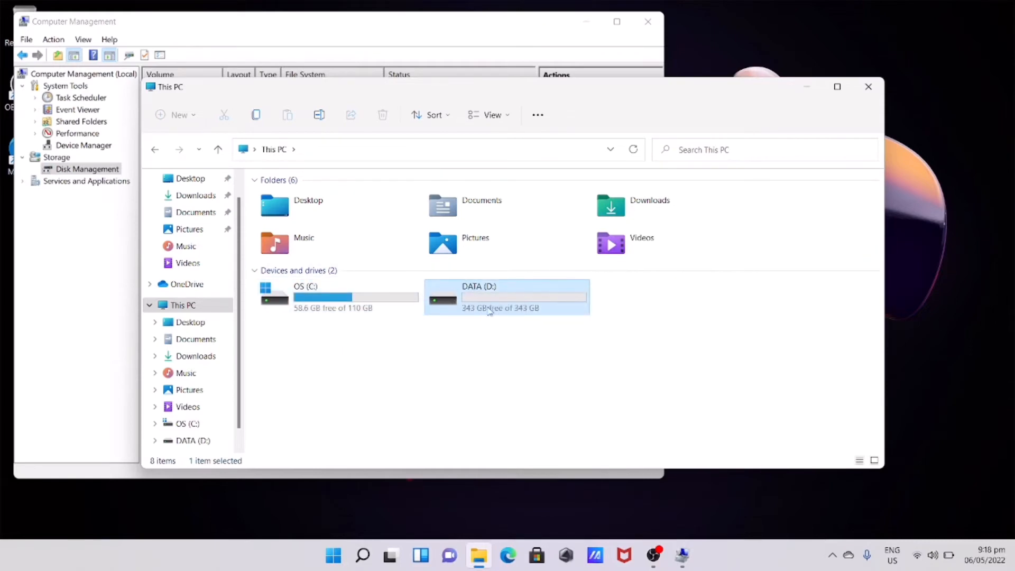
{"action": "mouse_move", "coordinate": [491, 306]}
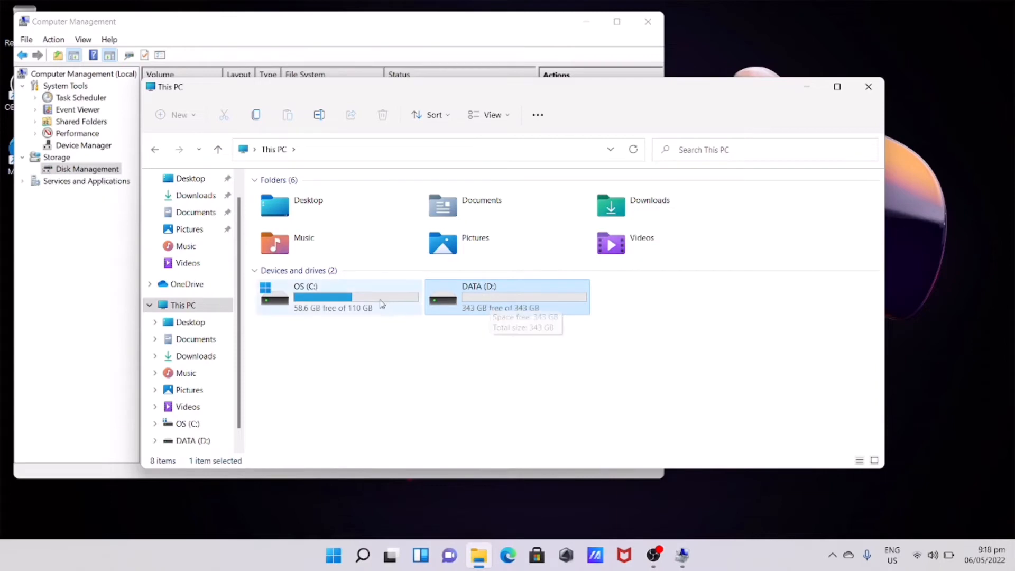
{"action": "left_click", "coordinate": [357, 313]}
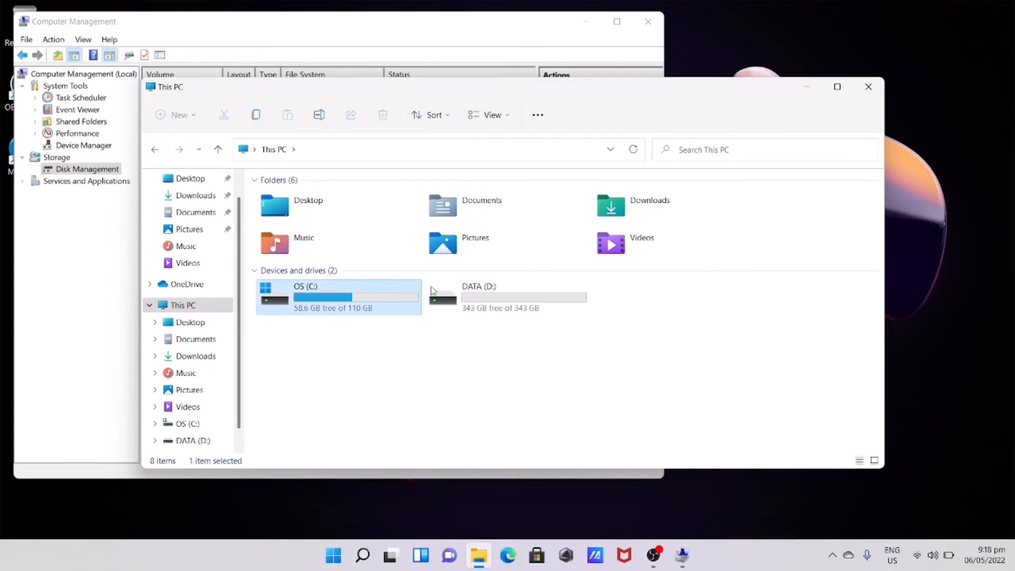
{"action": "left_click", "coordinate": [481, 300]}
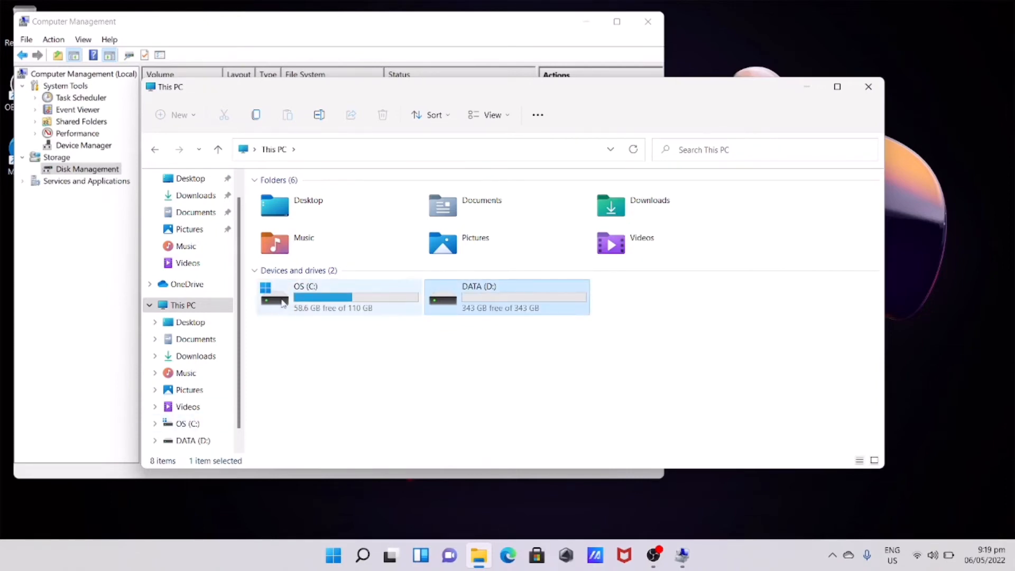
- Browse to the personal user folder under Users on OS (C:) and select its Desktop folder
{"action": "left_click", "coordinate": [176, 427]}
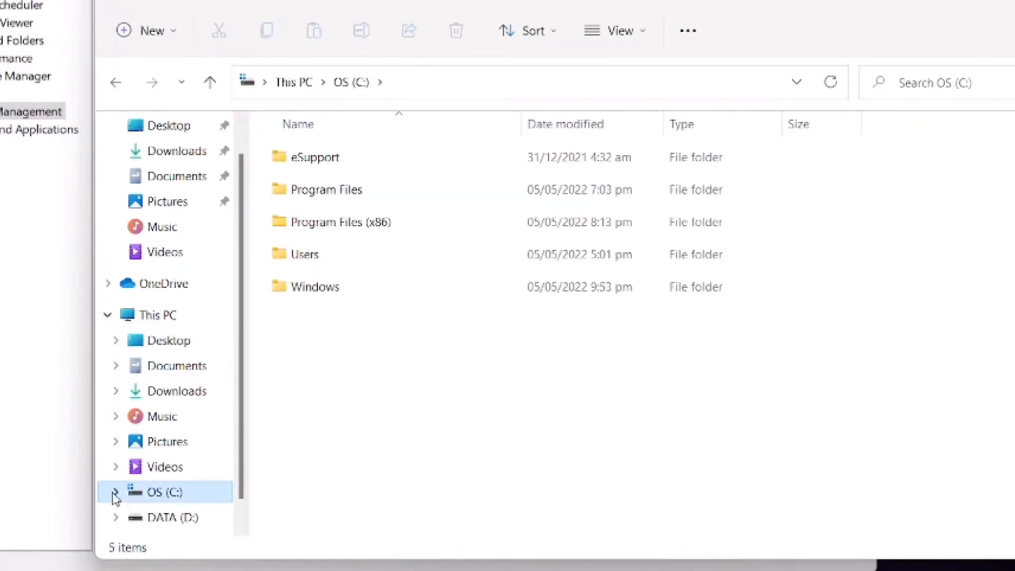
{"action": "left_click", "coordinate": [155, 425]}
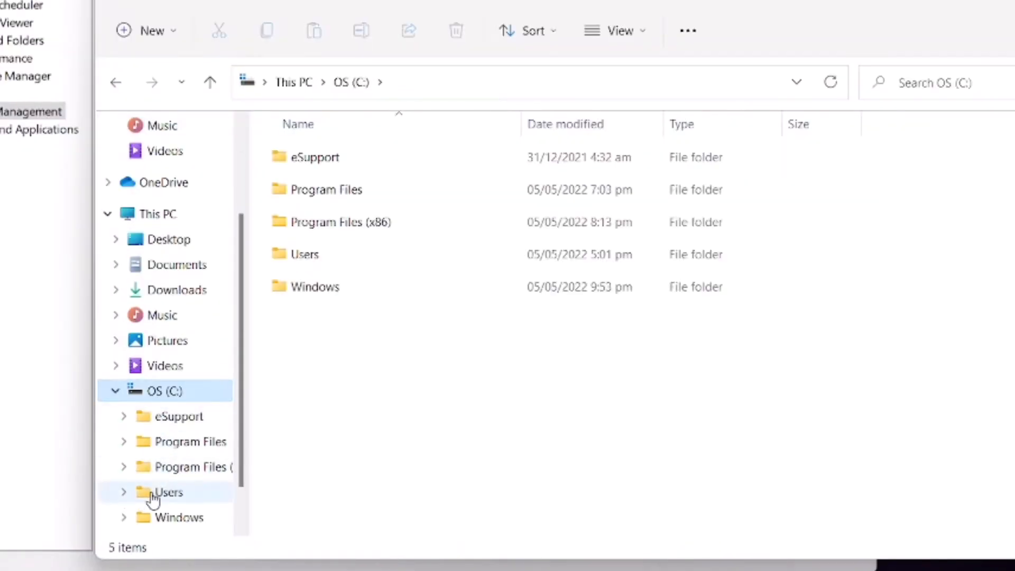
{"action": "left_click", "coordinate": [143, 498]}
{"action": "left_click", "coordinate": [122, 494]}
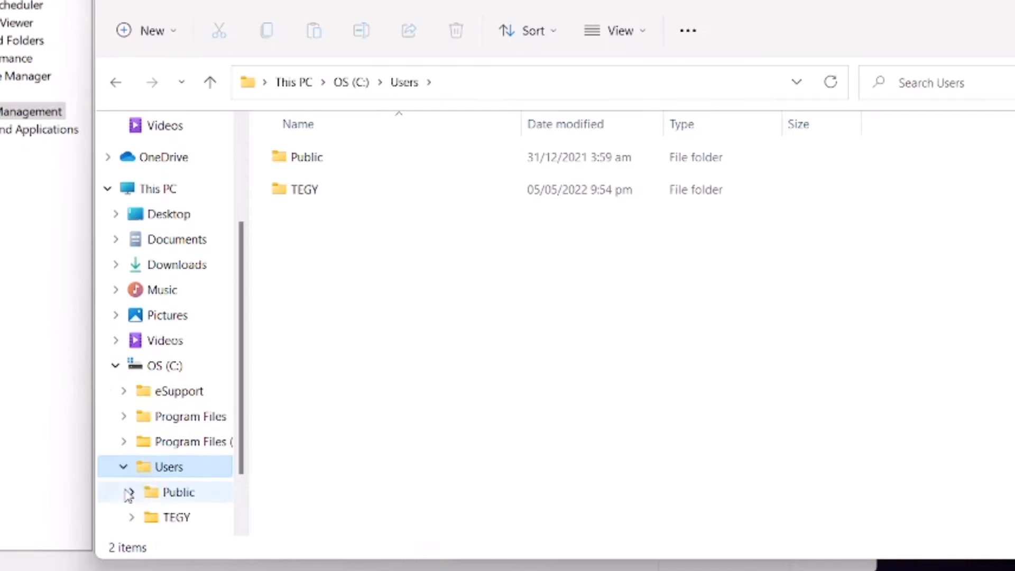
{"action": "left_click", "coordinate": [174, 524]}
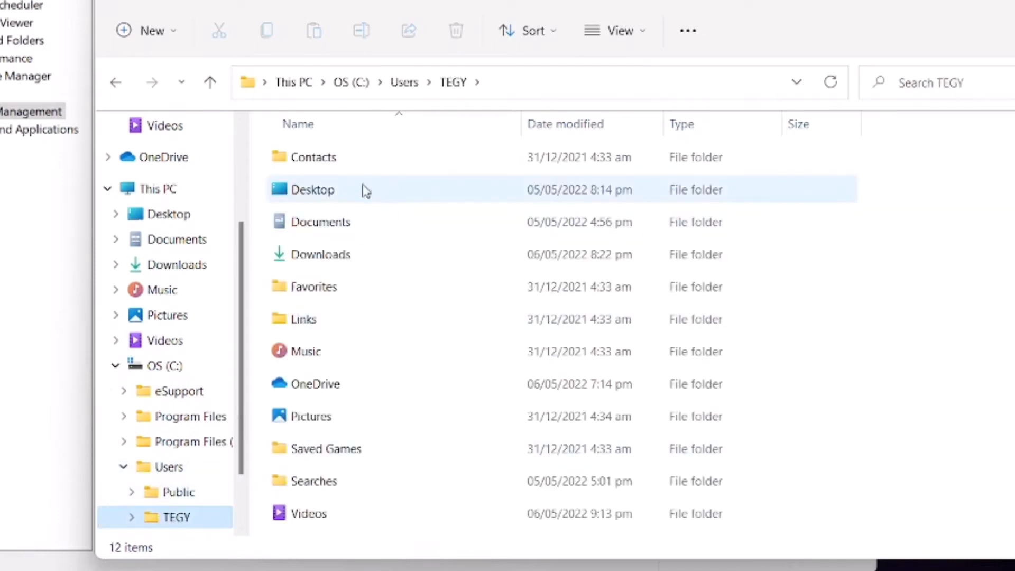
{"action": "left_click", "coordinate": [366, 196]}
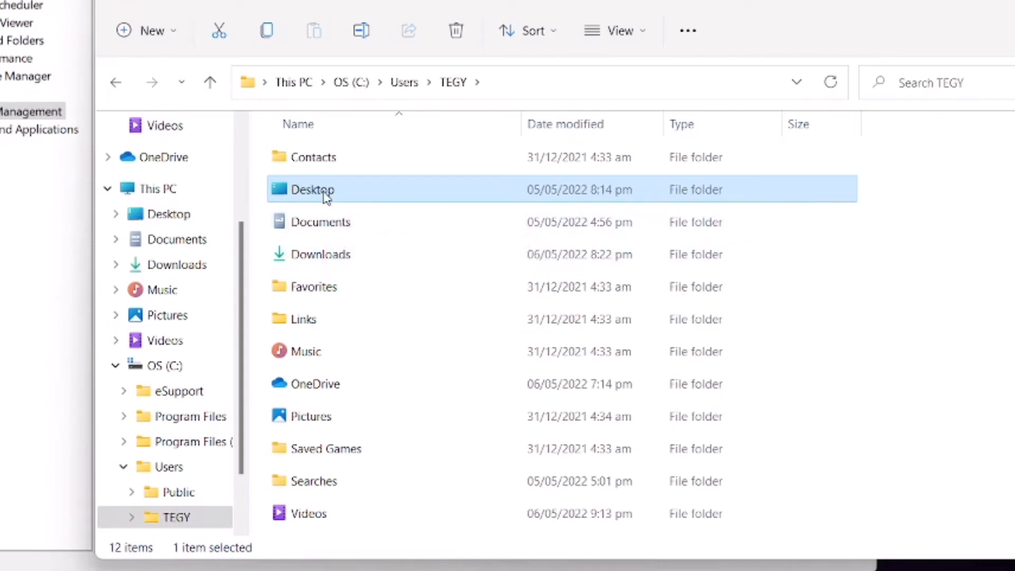
{"action": "mouse_move", "coordinate": [326, 197]}
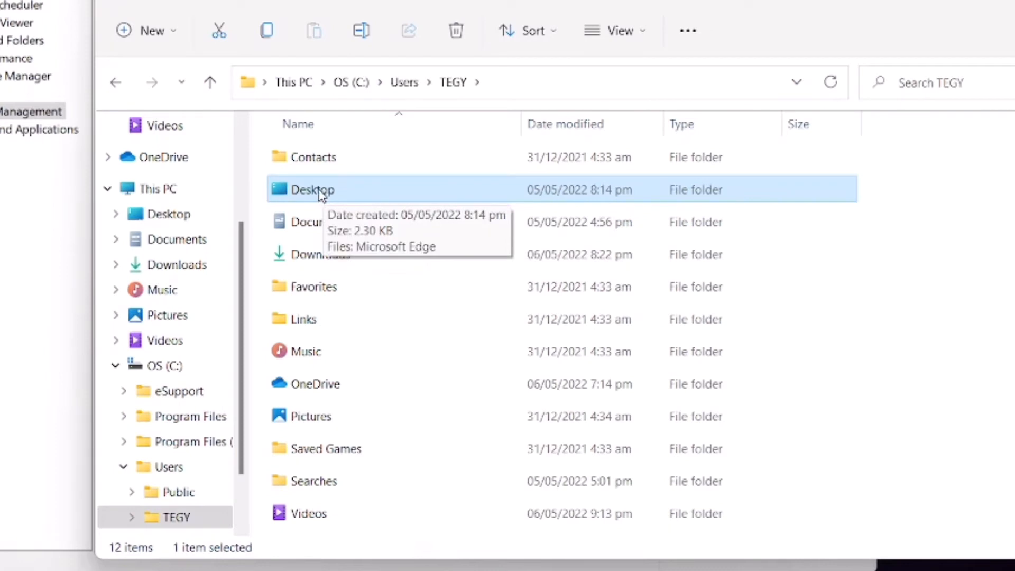
- Open the Desktop folder's location properties and set its target path to D:\Desktop
{"action": "right_click", "coordinate": [321, 192]}
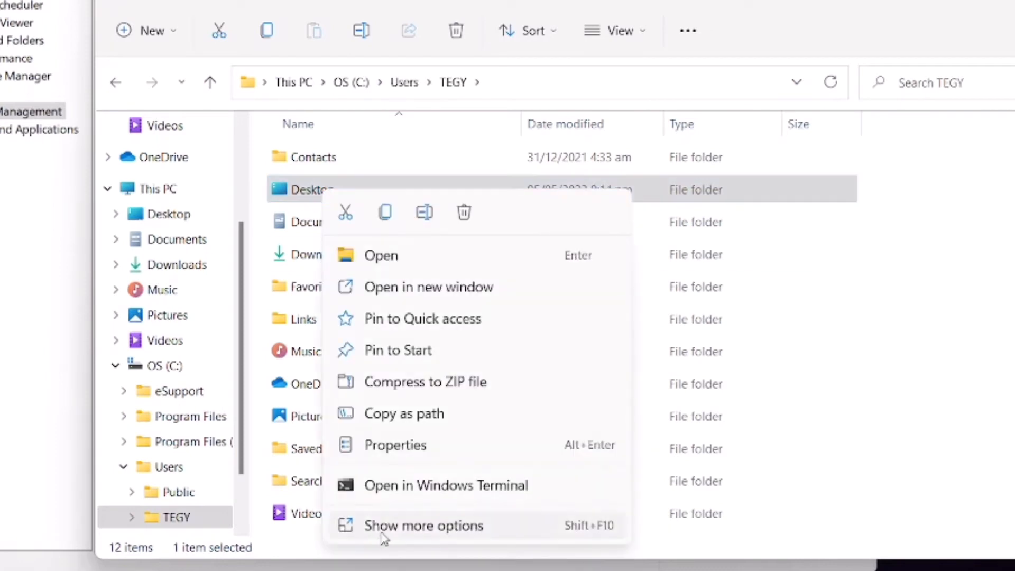
{"action": "left_click", "coordinate": [408, 445]}
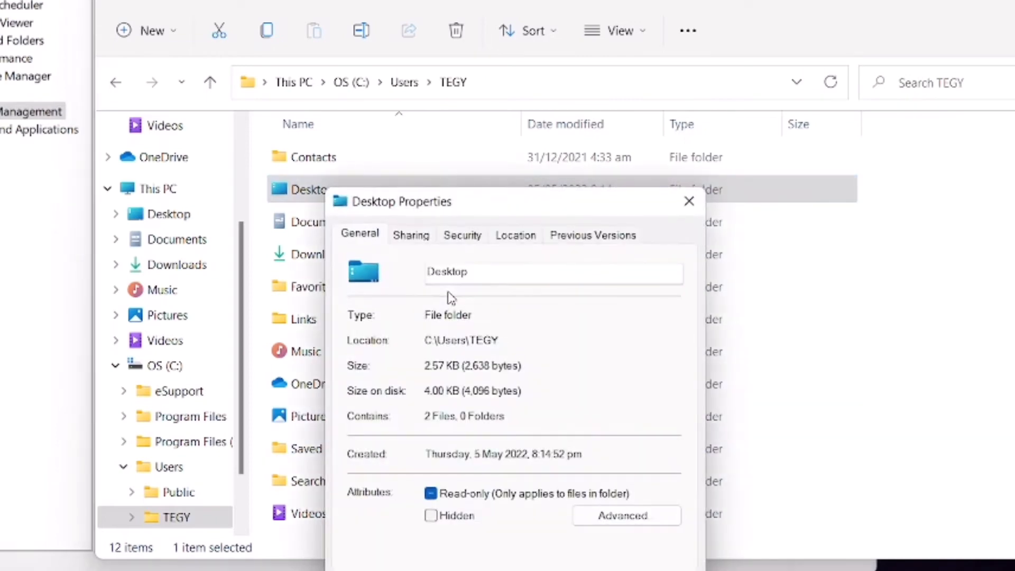
{"action": "left_click", "coordinate": [516, 235]}
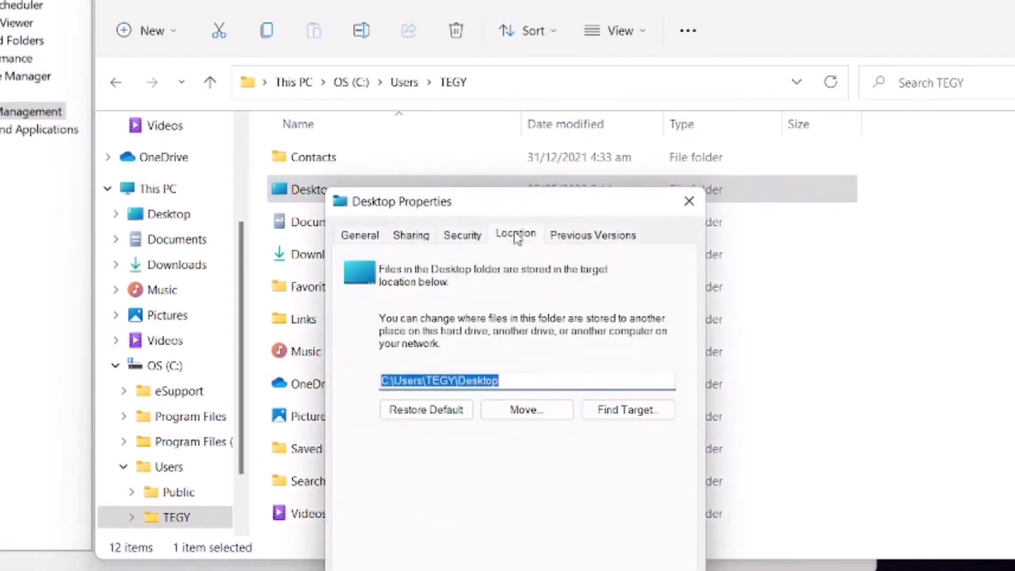
{"action": "left_click_drag", "start_coordinate": [456, 381], "coordinate": [355, 390]}
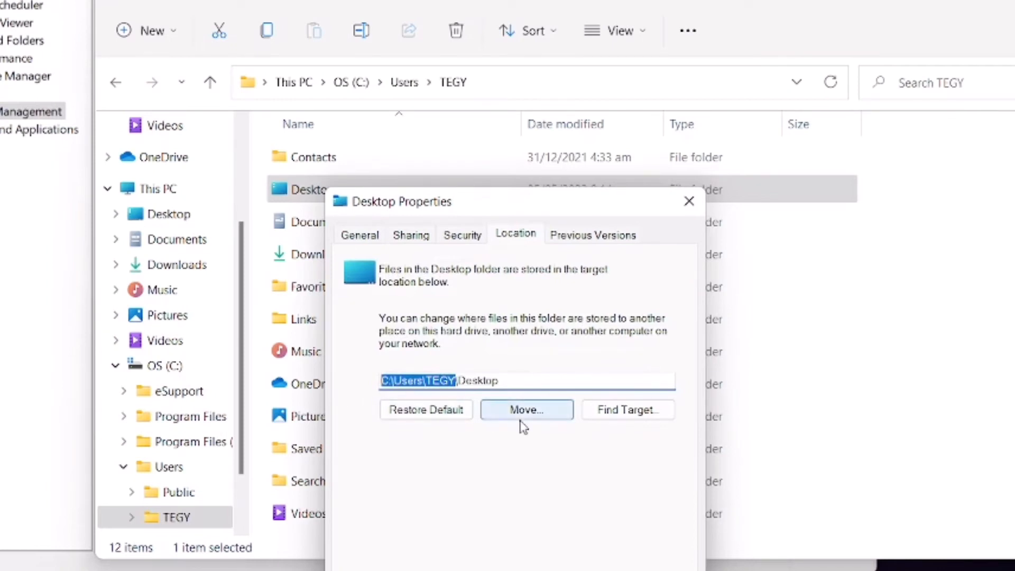
{"action": "key", "text": "BackSpace"}
{"action": "type", "text": "D:"}
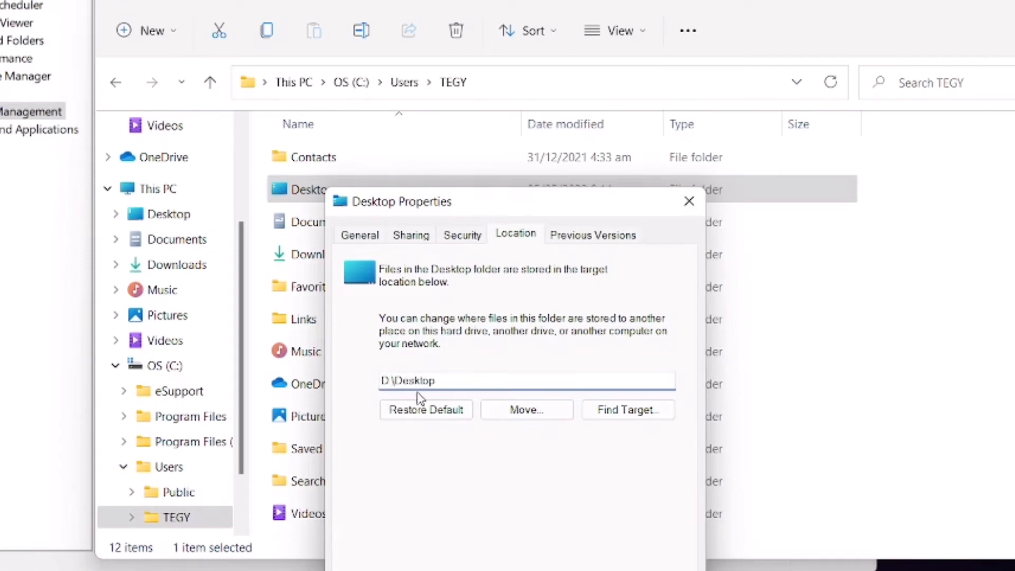
{"action": "left_click_drag", "start_coordinate": [395, 381], "coordinate": [435, 380]}
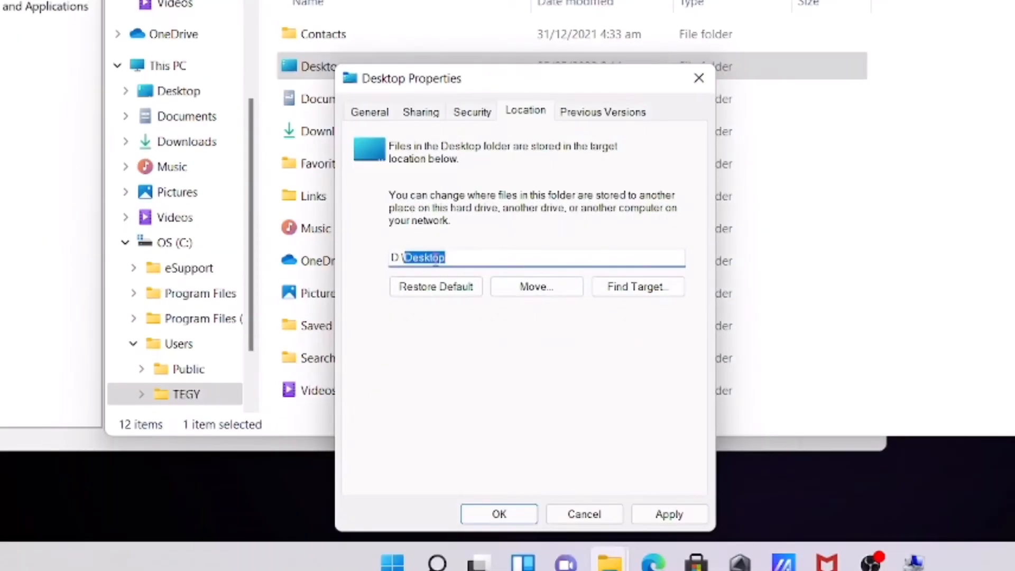
- Apply the new Desktop location, creating the missing folder and moving all files from the old location
{"action": "left_click", "coordinate": [499, 515]}
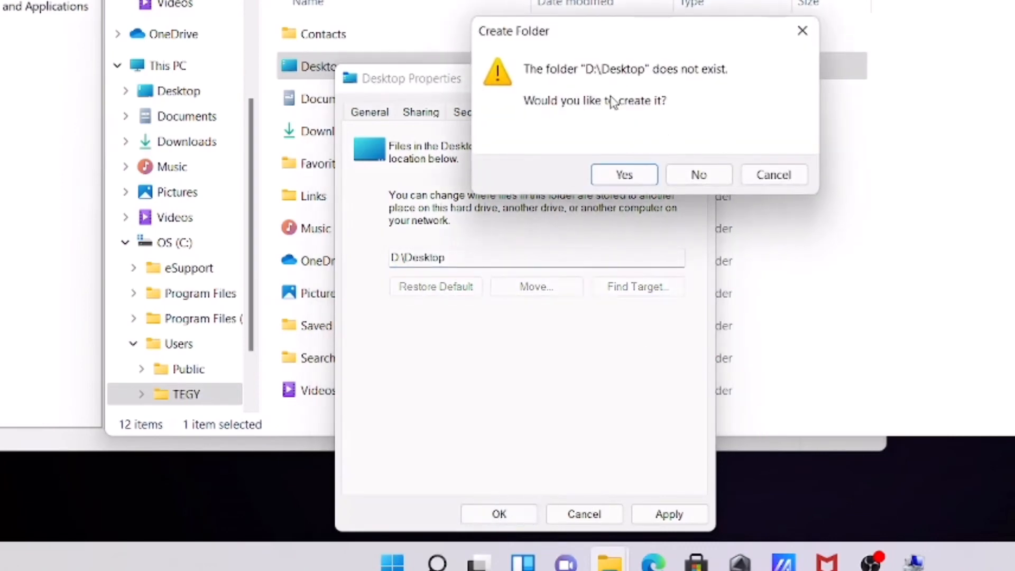
{"action": "left_click", "coordinate": [625, 175]}
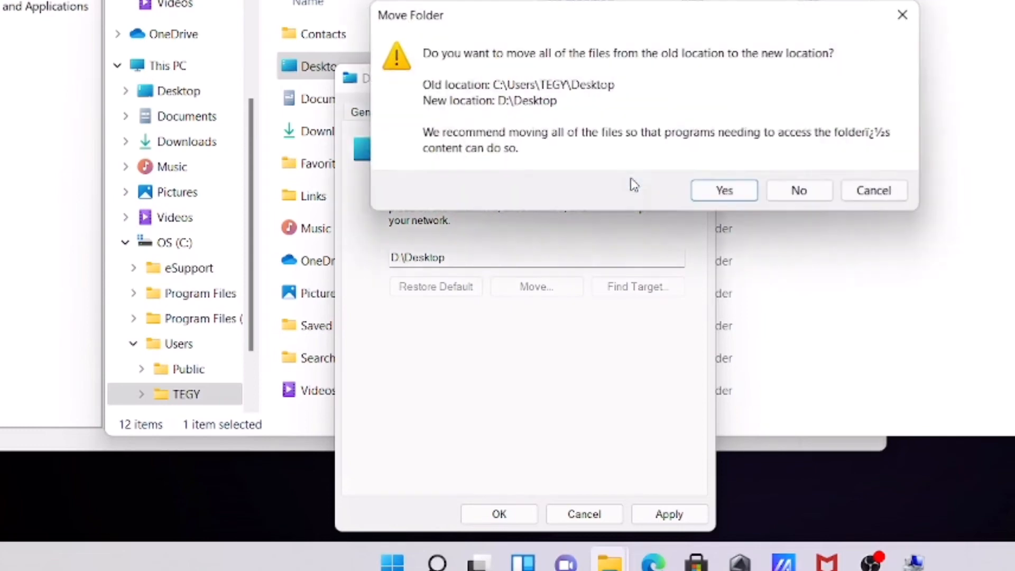
{"action": "left_click", "coordinate": [723, 196]}
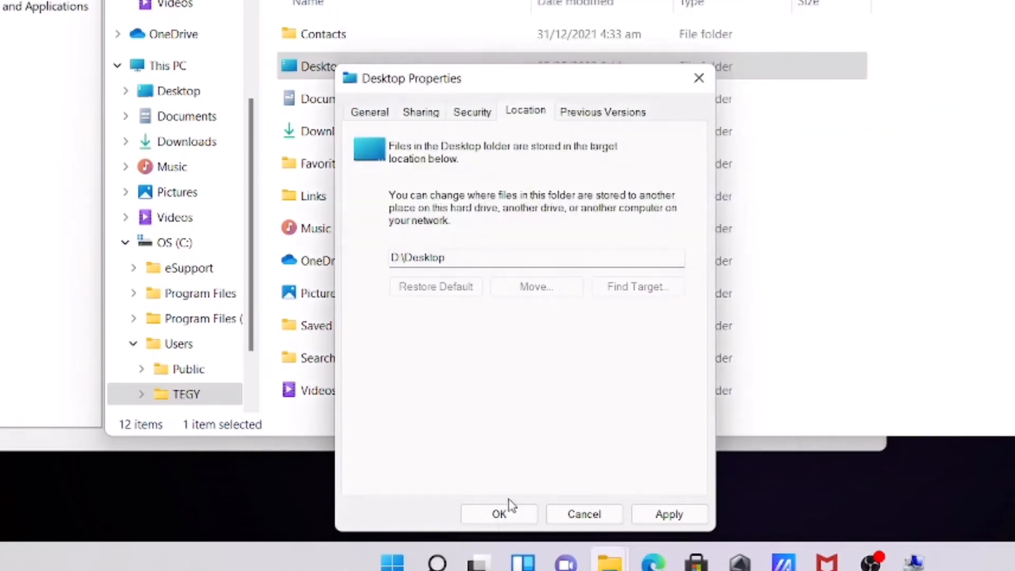
{"action": "left_click", "coordinate": [499, 516]}
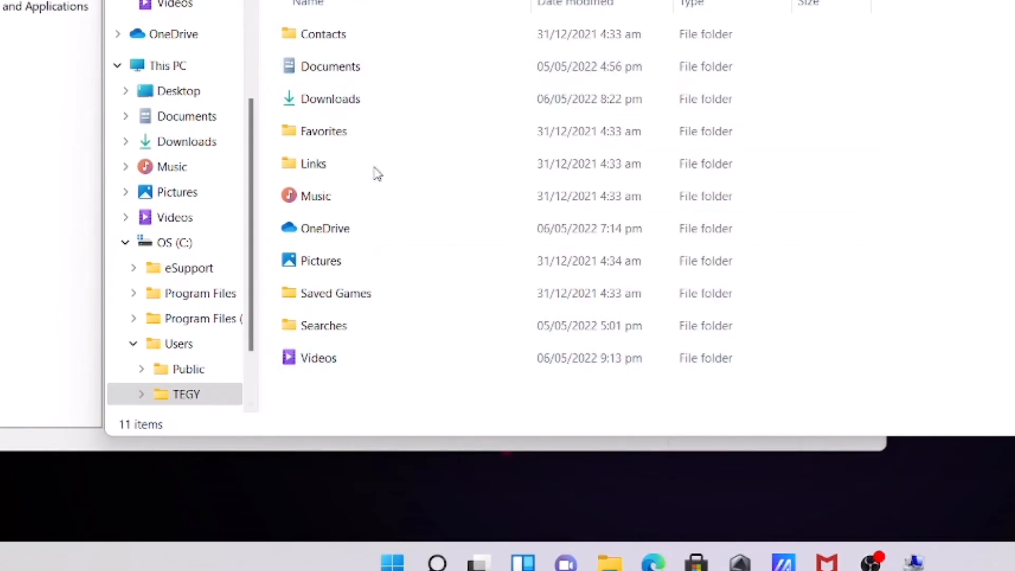
- Relocate the Documents folder to D:\Documents through its properties, agreeing to create the target folder
{"action": "right_click", "coordinate": [342, 72]}
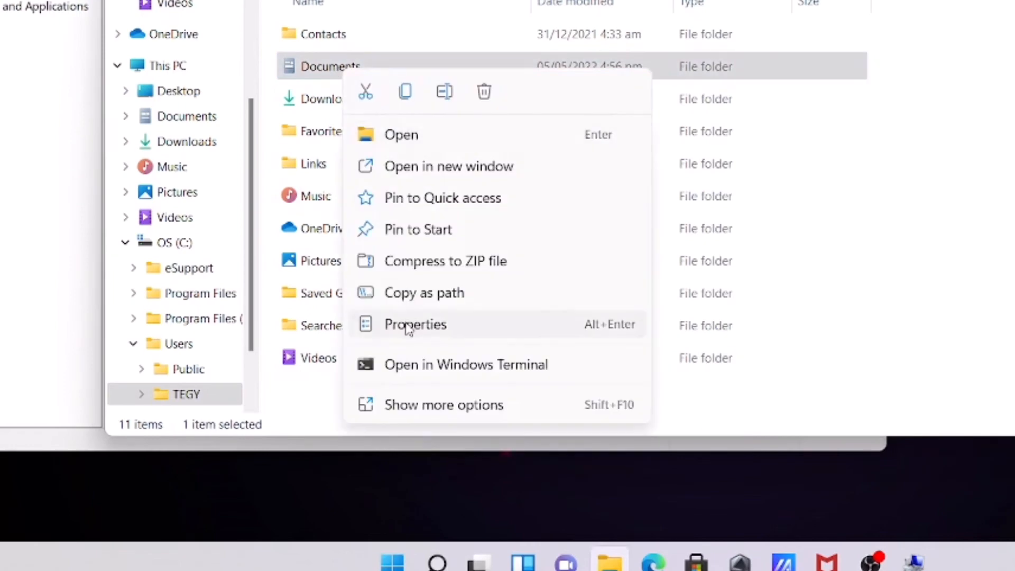
{"action": "left_click", "coordinate": [430, 325]}
{"action": "left_click", "coordinate": [670, 110]}
{"action": "left_click_drag", "start_coordinate": [479, 257], "coordinate": [369, 273]}
{"action": "type", "text": "D:\\Documents"}
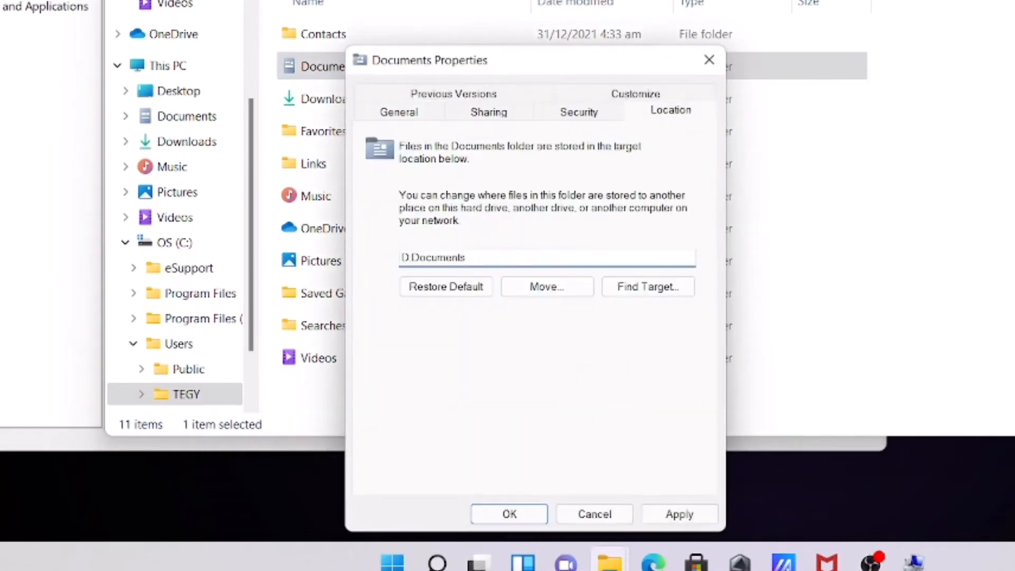
{"action": "left_click", "coordinate": [493, 513]}
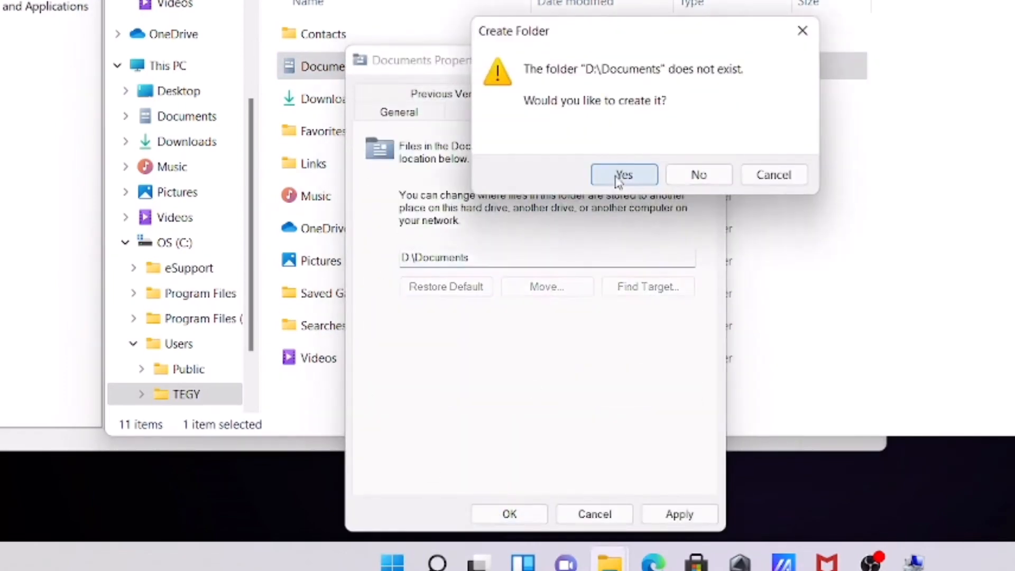
{"action": "left_click", "coordinate": [618, 177]}
- Relocate the Downloads folder to D:\Downloads through its properties, agreeing to create the target folder
{"action": "right_click", "coordinate": [312, 103]}
{"action": "left_click", "coordinate": [390, 356]}
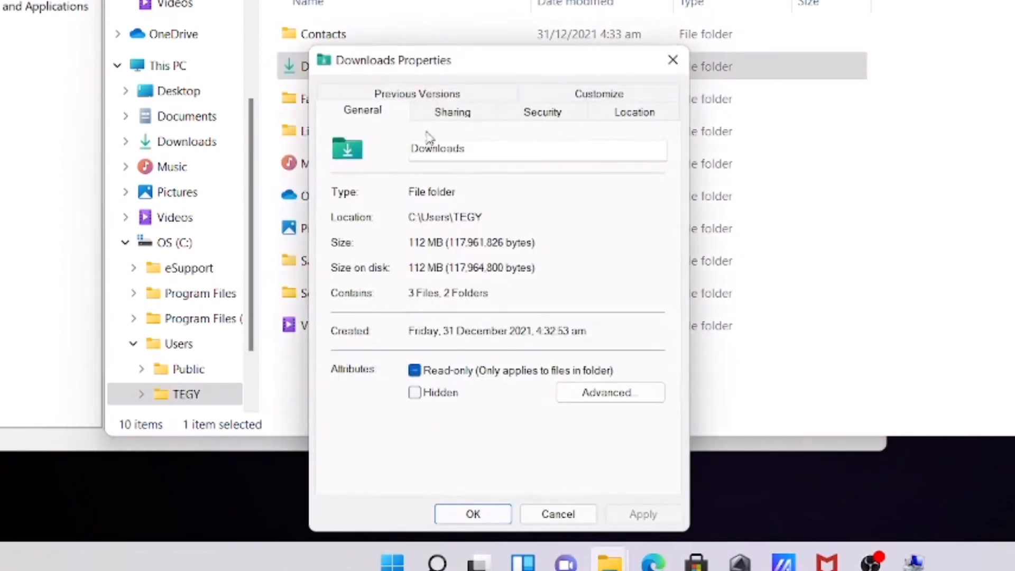
{"action": "left_click", "coordinate": [635, 110]}
{"action": "left_click_drag", "start_coordinate": [441, 258], "coordinate": [292, 276]}
{"action": "type", "text": "D:\\Downloads"}
{"action": "left_click", "coordinate": [476, 513]}
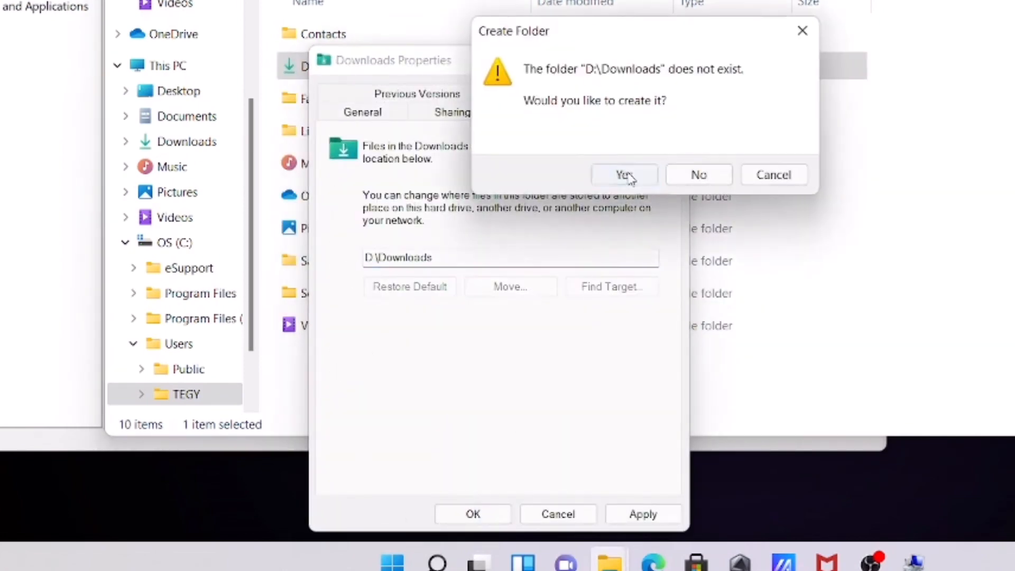
{"action": "left_click", "coordinate": [623, 172]}
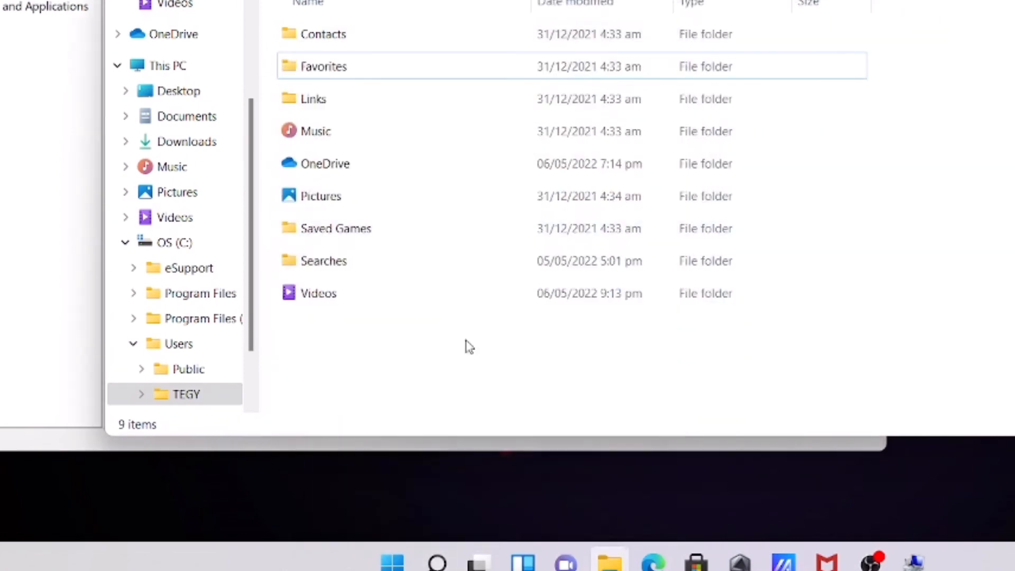
- Relocate the Pictures folder to D:\Pictures through its properties and move all existing files to the new location
{"action": "left_click", "coordinate": [340, 203]}
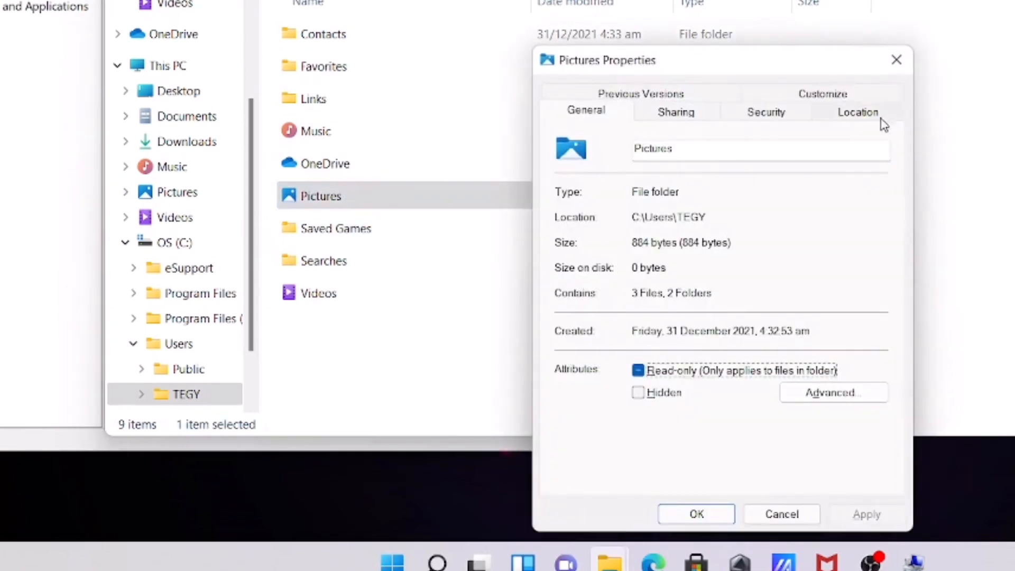
{"action": "left_click", "coordinate": [882, 122]}
{"action": "left_click_drag", "start_coordinate": [659, 257], "coordinate": [559, 255]}
{"action": "type", "text": "D:\\Pictures"}
{"action": "left_click", "coordinate": [668, 516]}
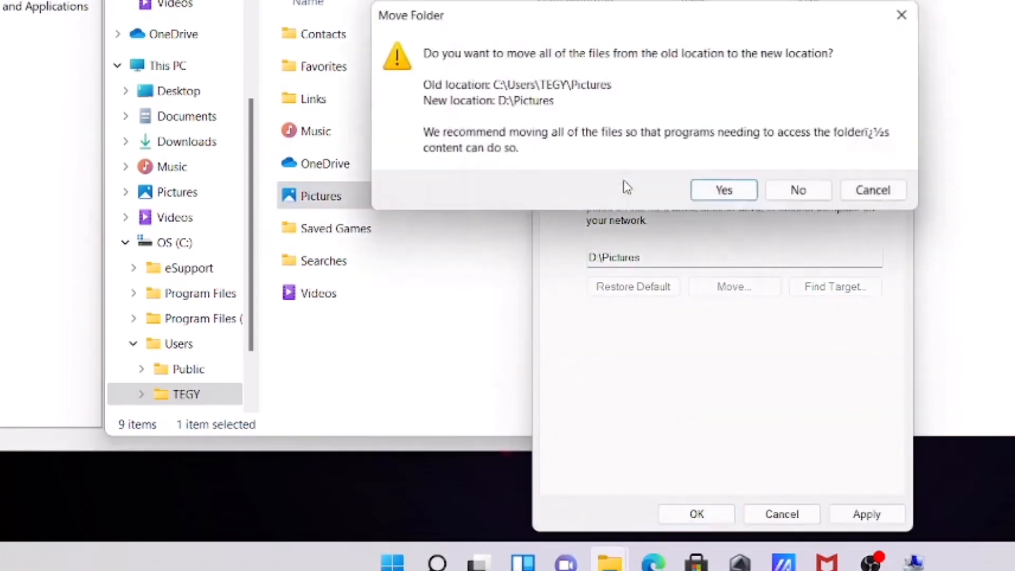
{"action": "left_click", "coordinate": [723, 188]}
- Relocate the Videos folder to the D: drive through its properties, agreeing to create the target folder
{"action": "left_click", "coordinate": [318, 293]}
{"action": "key", "text": "alt+Return"}
{"action": "left_click", "coordinate": [625, 113]}
{"action": "left_click_drag", "start_coordinate": [454, 258], "coordinate": [373, 258]}
{"action": "type", "text": "D:\\"}
{"action": "left_click", "coordinate": [484, 514]}
{"action": "left_click", "coordinate": [624, 175]}
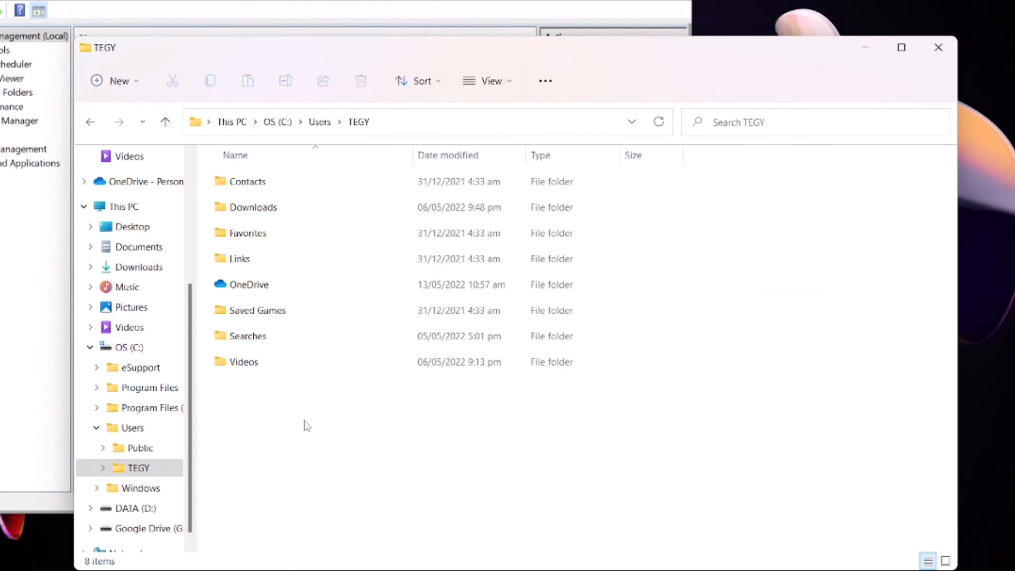
- Open the DATA (D:) drive from This PC and review the relocated user folders
{"action": "left_click", "coordinate": [90, 347]}
{"action": "left_click", "coordinate": [119, 327]}
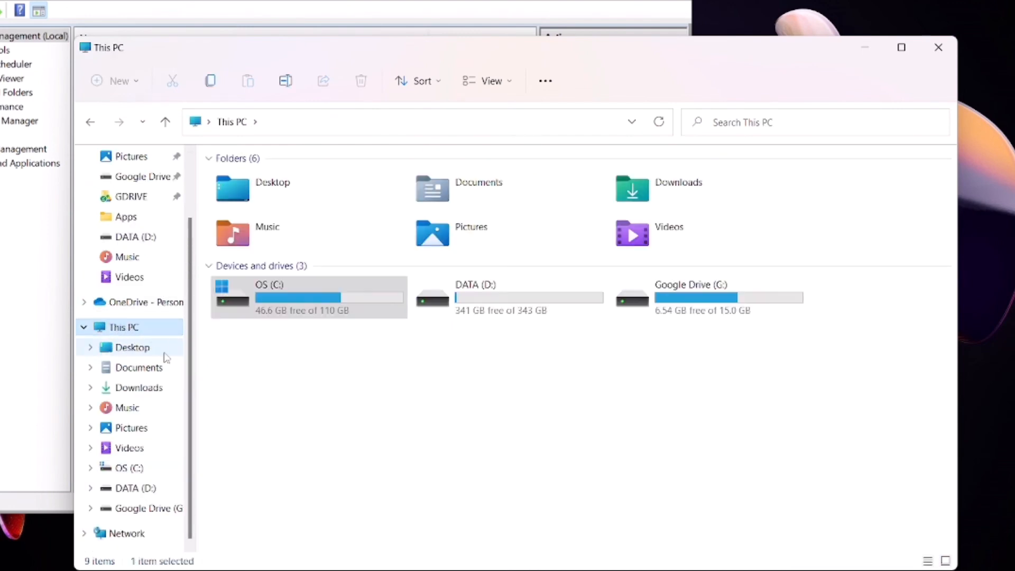
{"action": "double_click", "coordinate": [465, 307]}
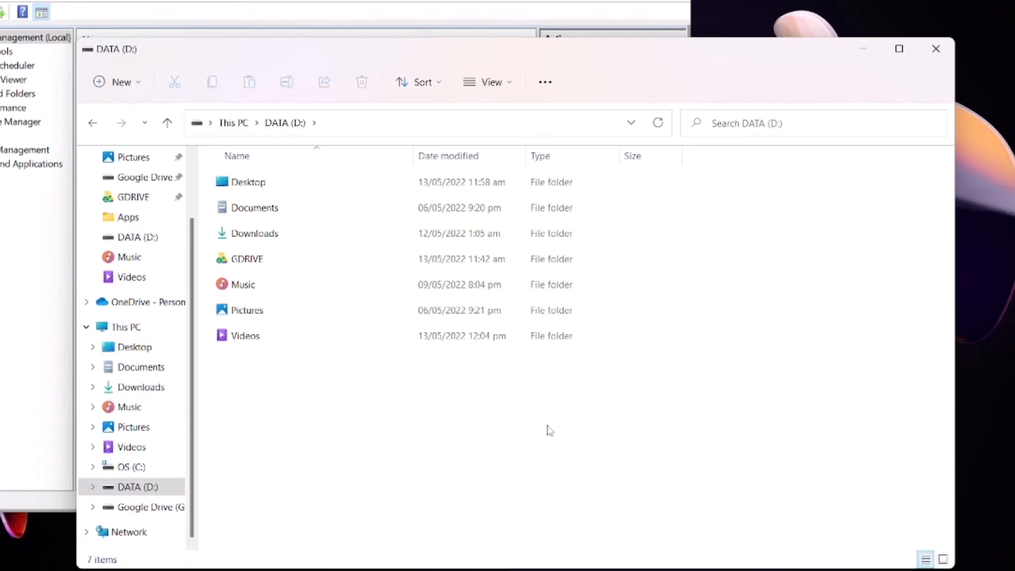
{"action": "left_click", "coordinate": [241, 185]}
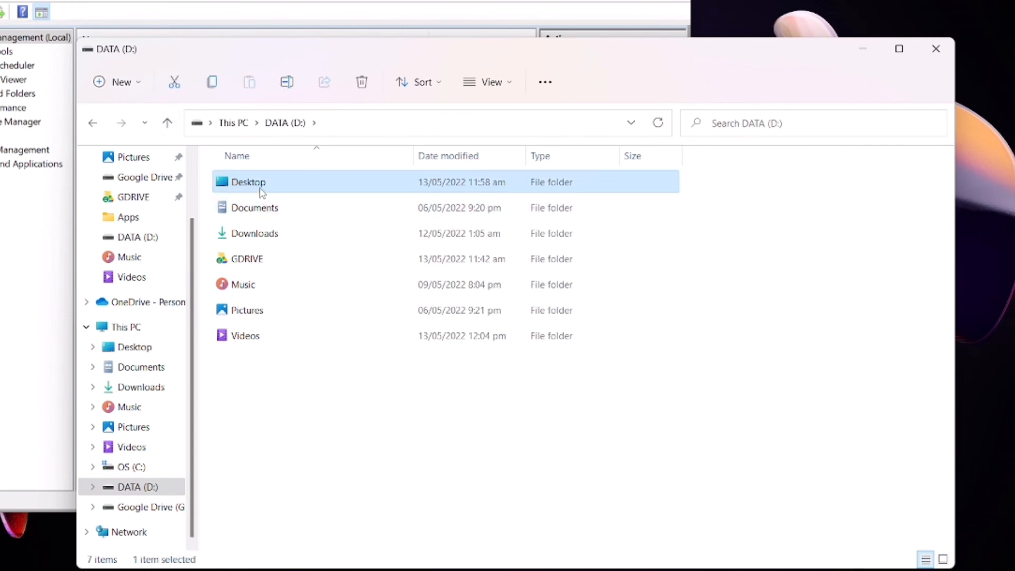
- Check the storage location of the Desktop folder in Quick access through its properties, and close them
{"action": "scroll", "coordinate": [132, 318], "scroll_direction": "up", "scroll_amount": 3}
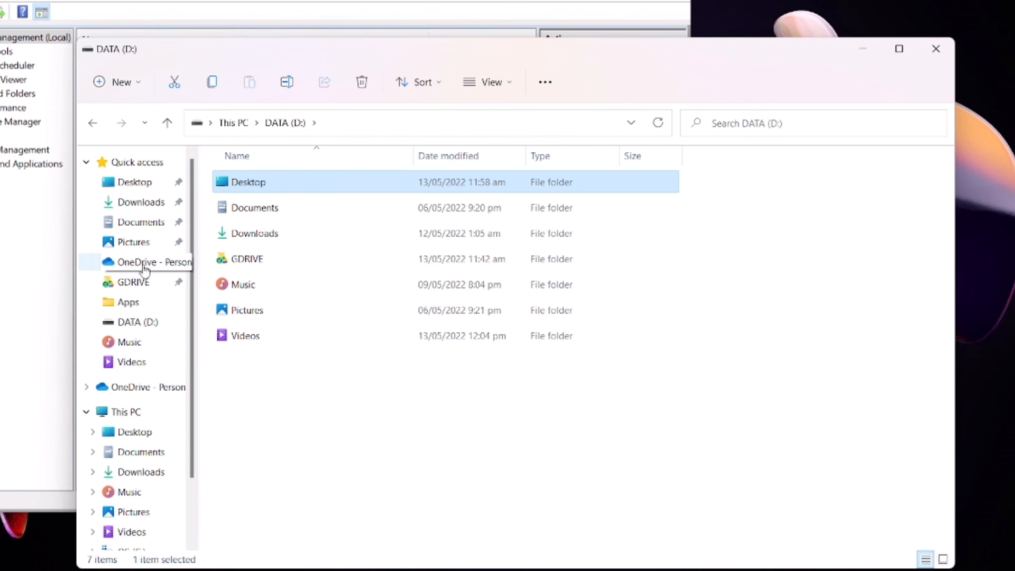
{"action": "left_click", "coordinate": [130, 185]}
{"action": "right_click", "coordinate": [129, 185]}
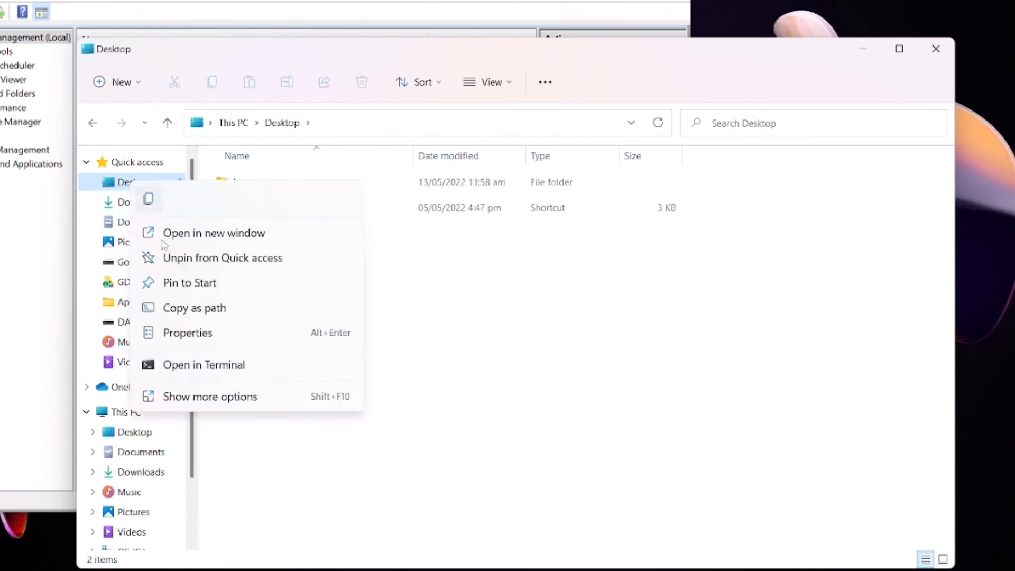
{"action": "left_click", "coordinate": [188, 335]}
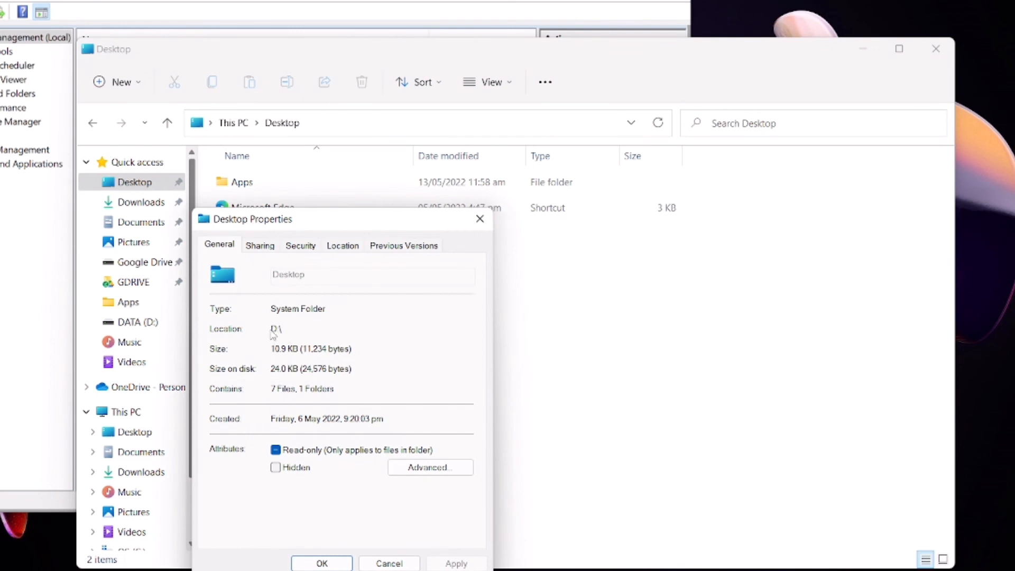
{"action": "left_click_drag", "start_coordinate": [283, 330], "coordinate": [264, 331]}
{"action": "left_click", "coordinate": [342, 247]}
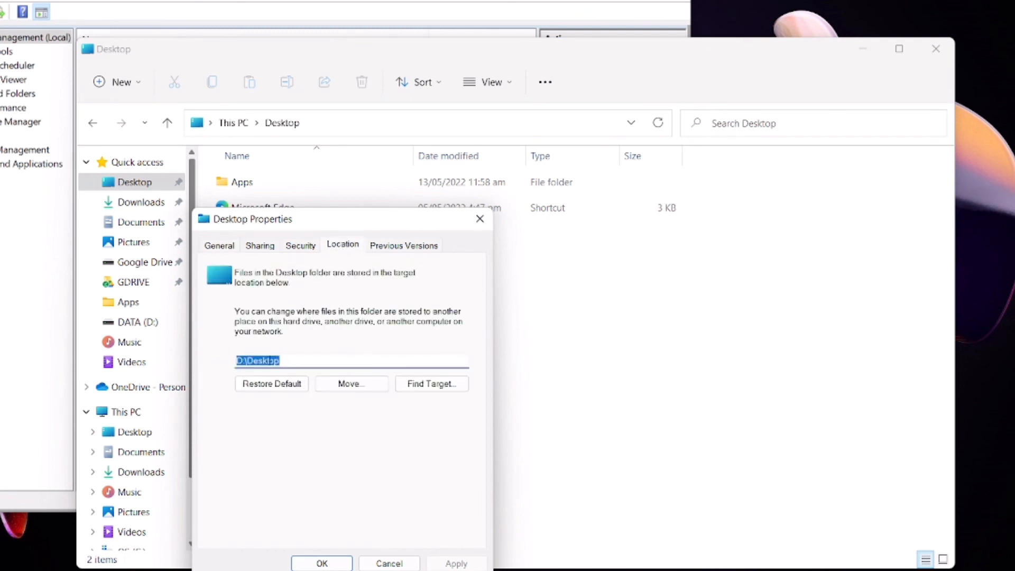
{"action": "left_click", "coordinate": [269, 361]}
{"action": "left_click", "coordinate": [268, 383]}
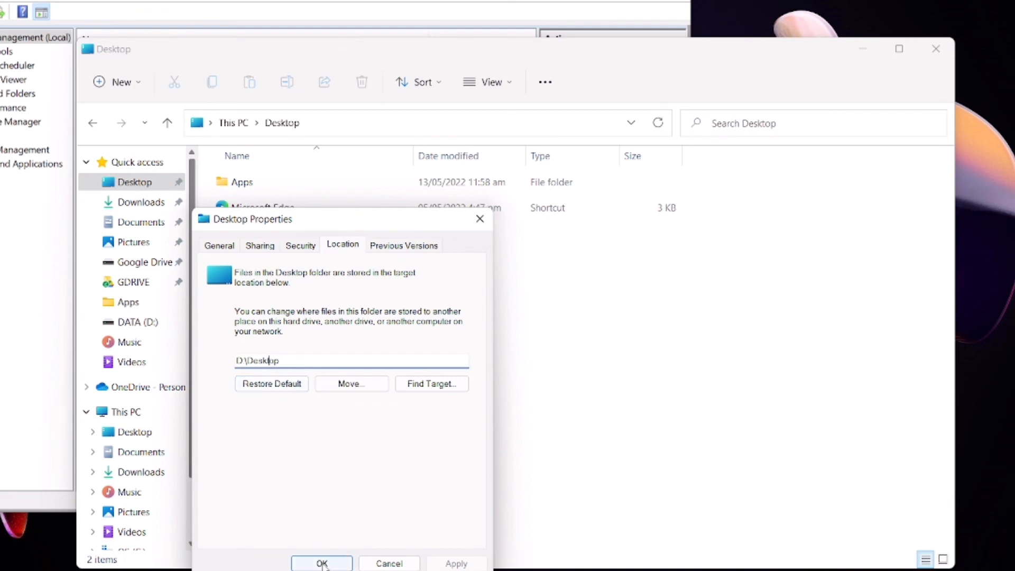
{"action": "left_click", "coordinate": [323, 564]}
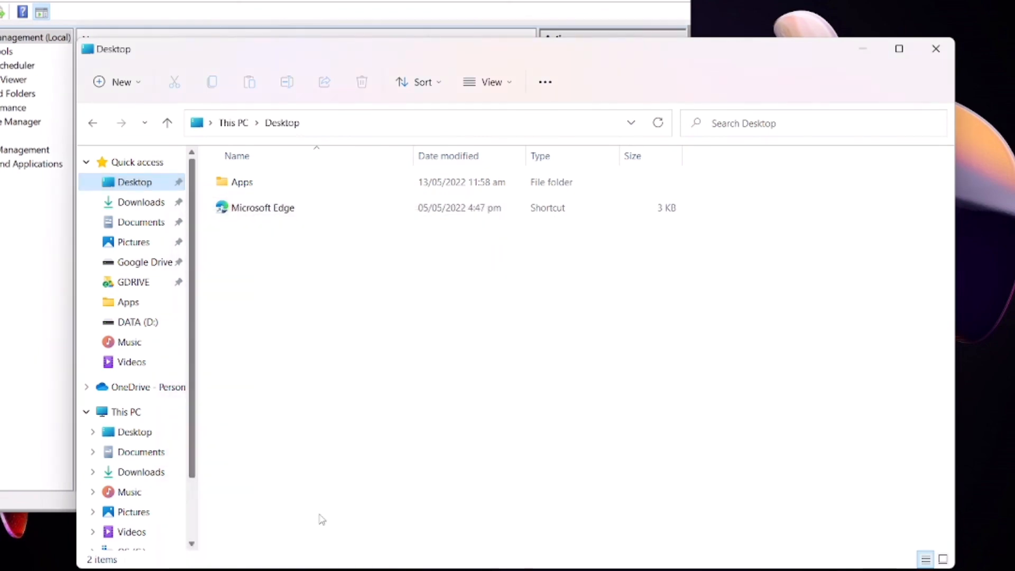